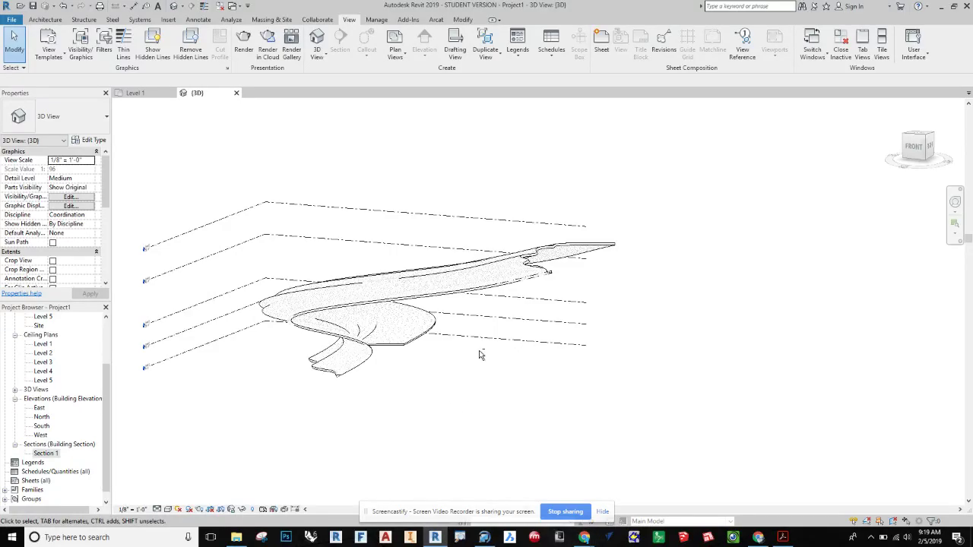
# Step: Select the curved 12" concrete wall in the 3D view and examine its sweeping form from several angles
pyautogui.keyDown('shift'); pyautogui.moveTo(465, 374); pyautogui.dragTo(438, 339, button='middle'); pyautogui.keyUp('shift')
pyautogui.click(388, 371)
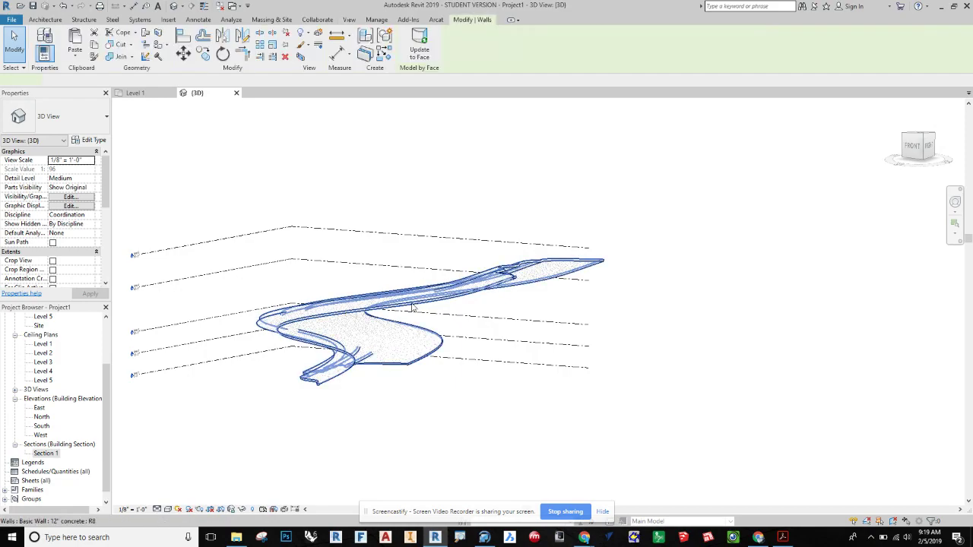
pyautogui.scroll(2, 392, 379)
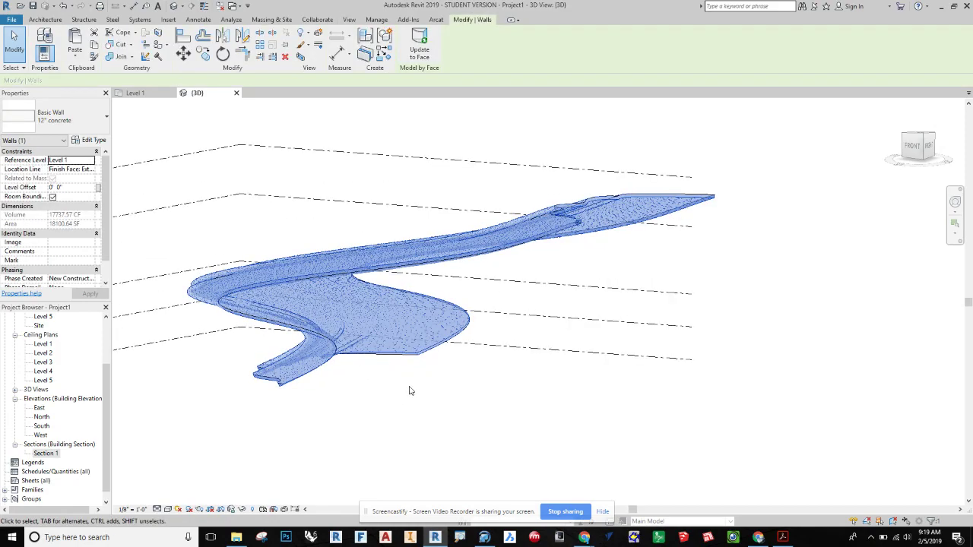
pyautogui.moveTo(430, 427)
pyautogui.keyDown('shift'); pyautogui.mouseDown(button='middle')
pyautogui.moveTo(445, 389)
pyautogui.moveTo(474, 387)
pyautogui.moveTo(476, 364)
pyautogui.mouseUp(button='middle'); pyautogui.keyUp('shift')
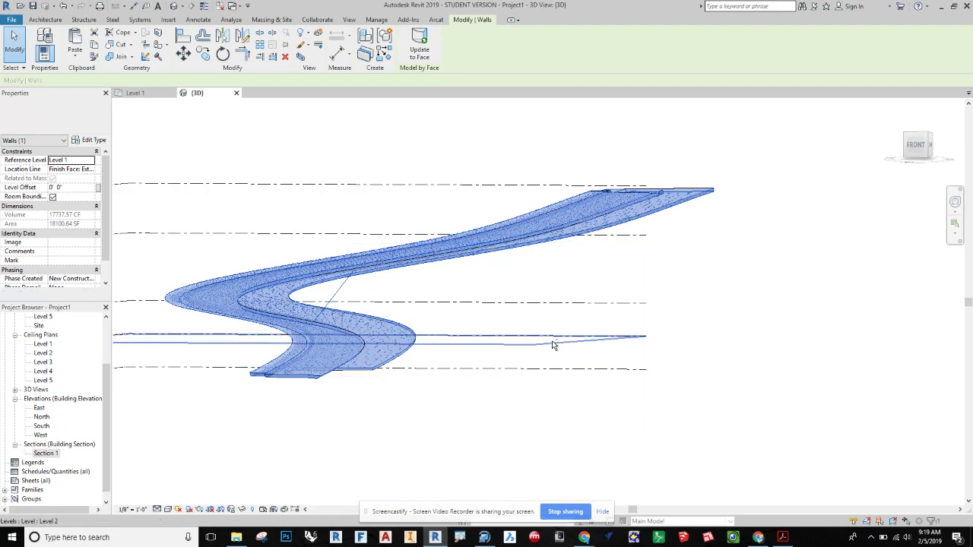
pyautogui.keyDown('shift'); pyautogui.moveTo(552, 341); pyautogui.dragTo(495, 393, button='middle'); pyautogui.keyUp('shift')
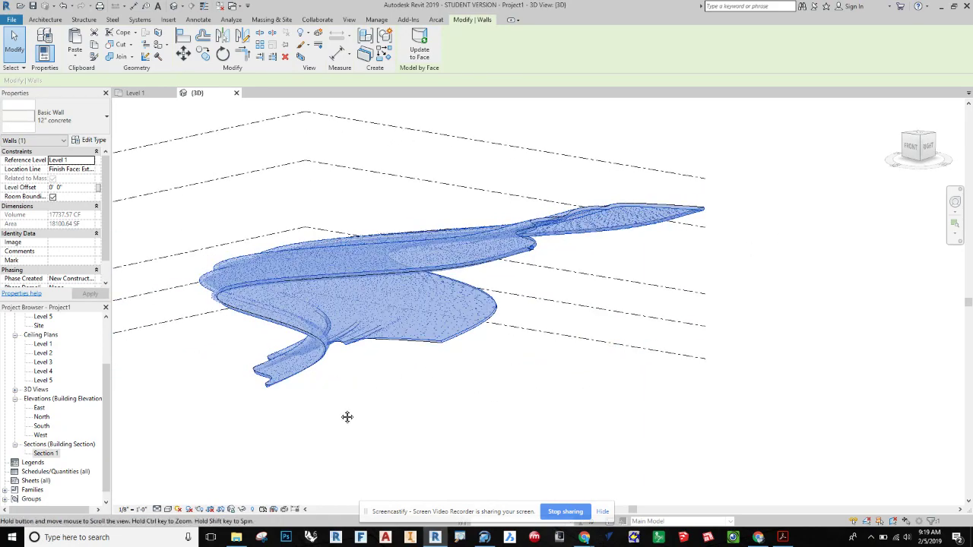
pyautogui.moveTo(384, 428); pyautogui.dragTo(421, 440, button='middle')
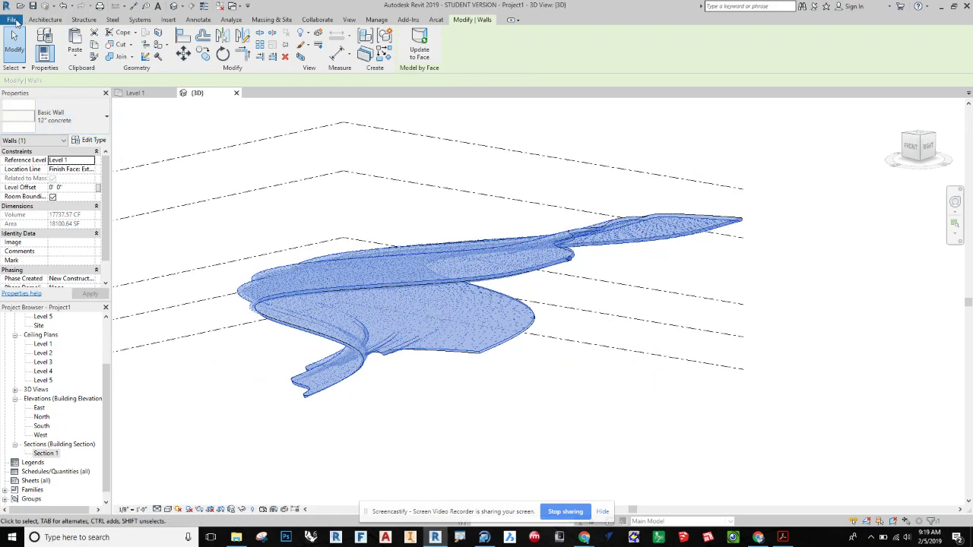
# Step: Create a new project from the Architectural Template
pyautogui.click(12, 19)
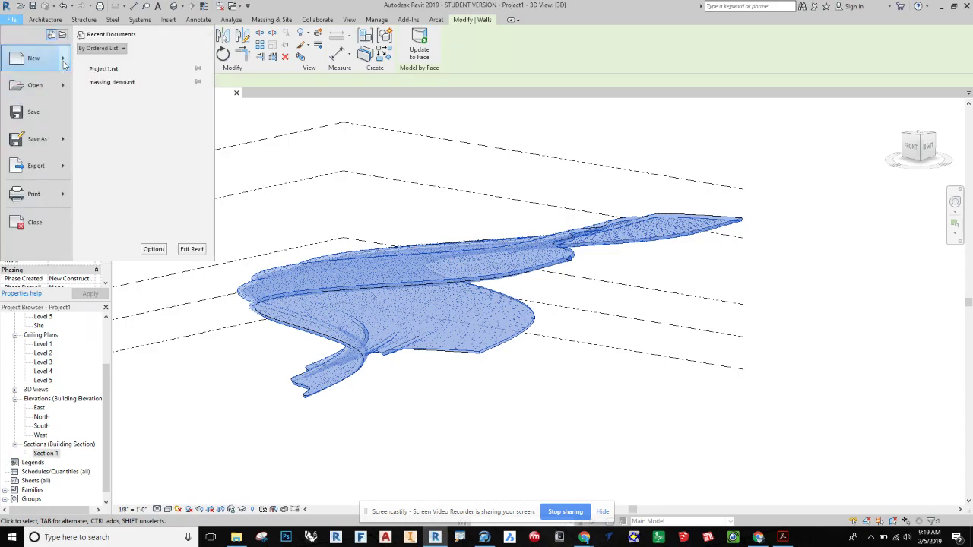
pyautogui.moveTo(64, 64)
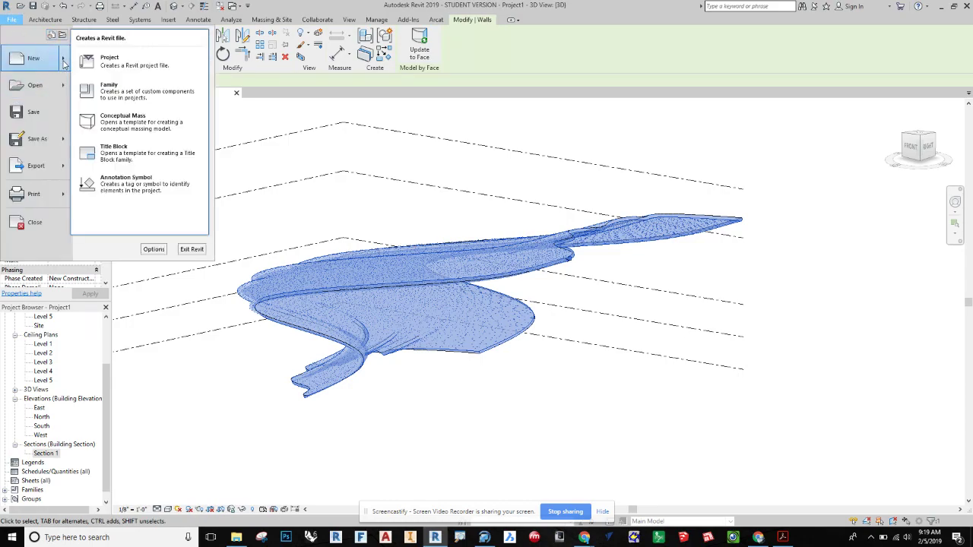
pyautogui.click(127, 63)
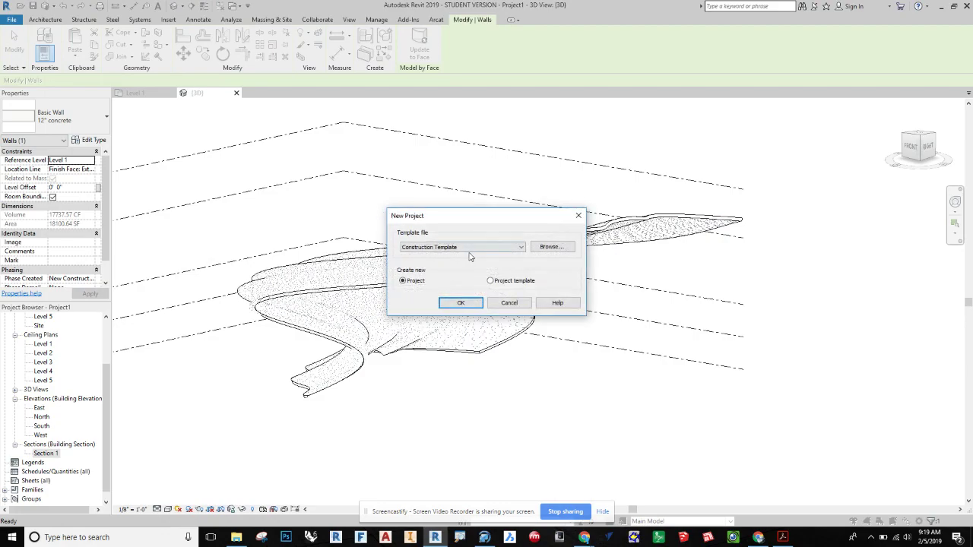
pyautogui.click(465, 248)
pyautogui.click(462, 270)
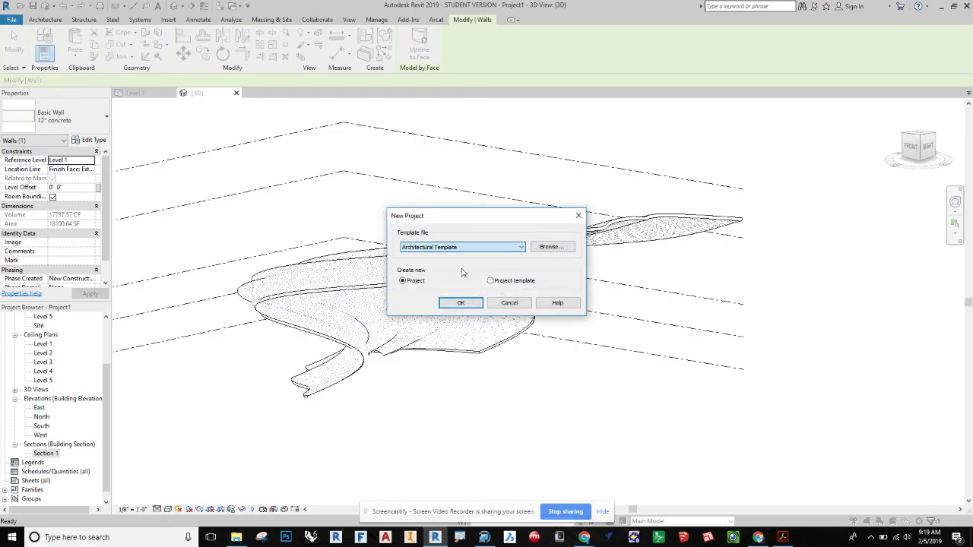
pyautogui.click(463, 303)
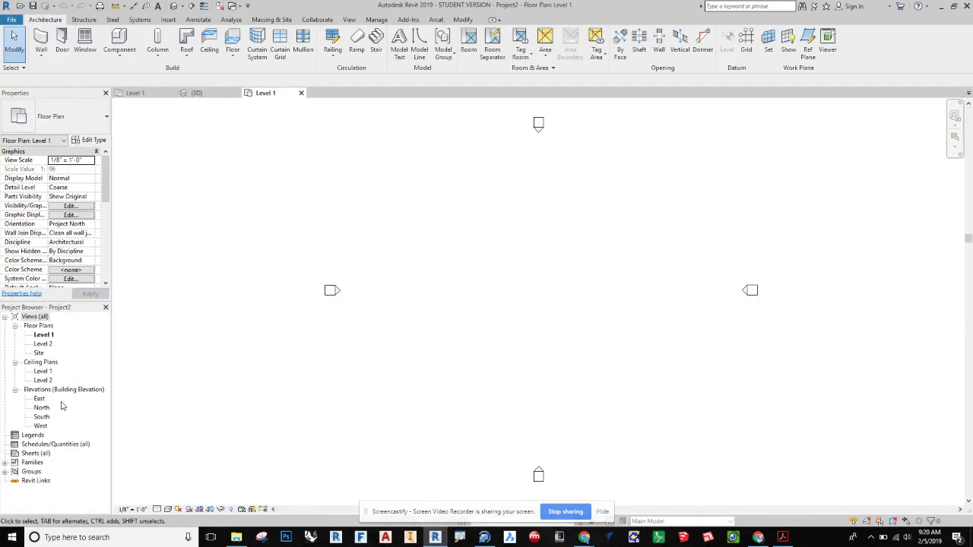
# Step: Draw a new level at 20'-0" in the East elevation, aligned with the ends of Levels 1 and 2
pyautogui.doubleClick(39, 399)
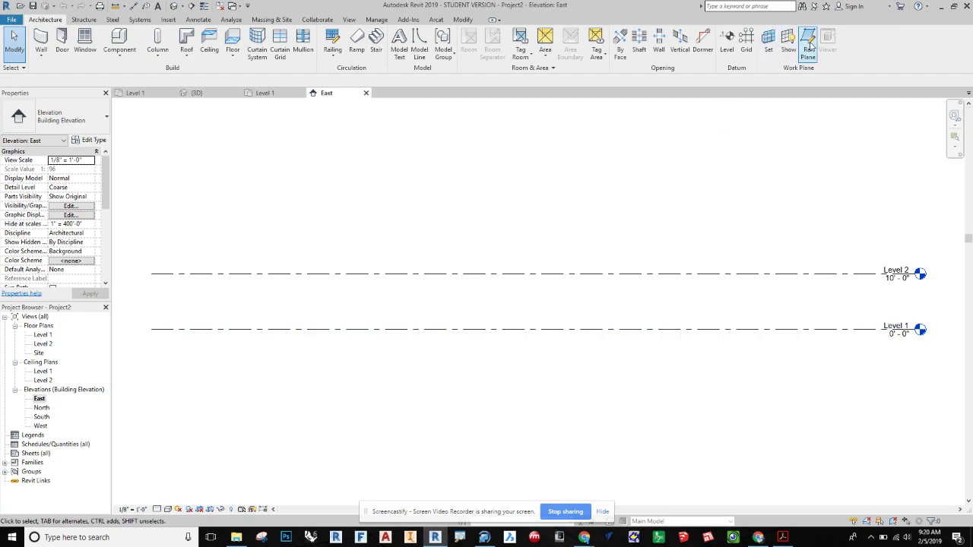
pyautogui.click(728, 40)
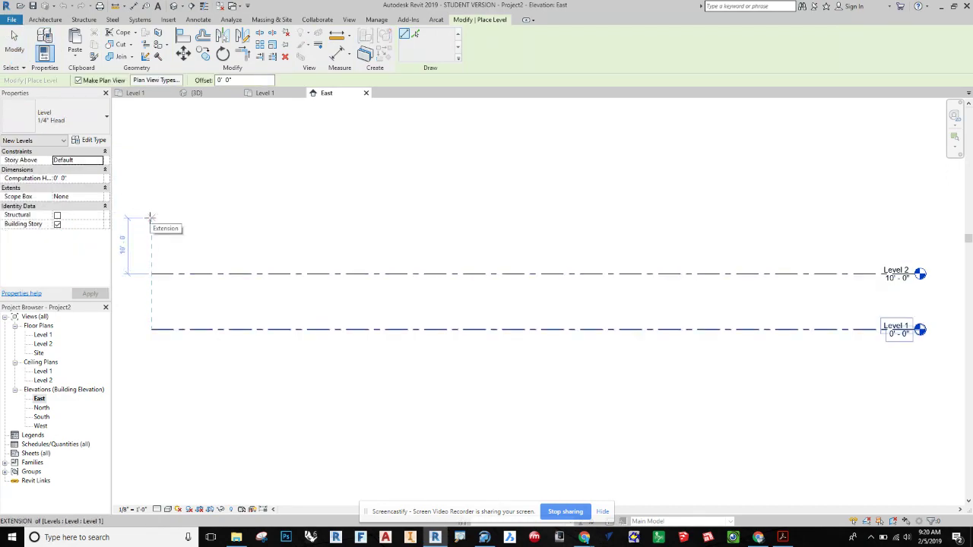
pyautogui.click(150, 217)
pyautogui.click(878, 267)
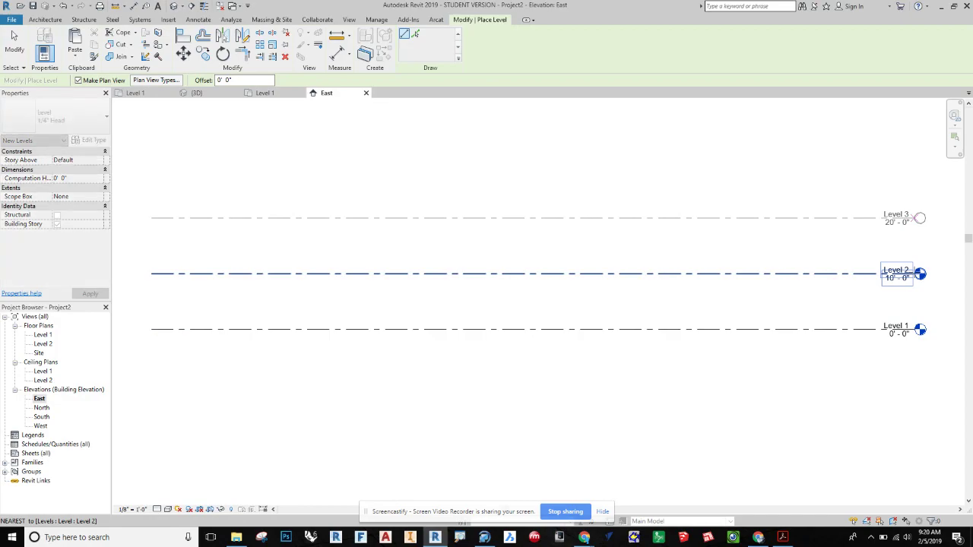
# Step: Draw two more levels at 30'-0" and 40'-0" above Level 3, aligned with the existing level lines
pyautogui.moveTo(271, 168); pyautogui.dragTo(267, 280, button='middle')
pyautogui.scroll(-1, 245, 267)
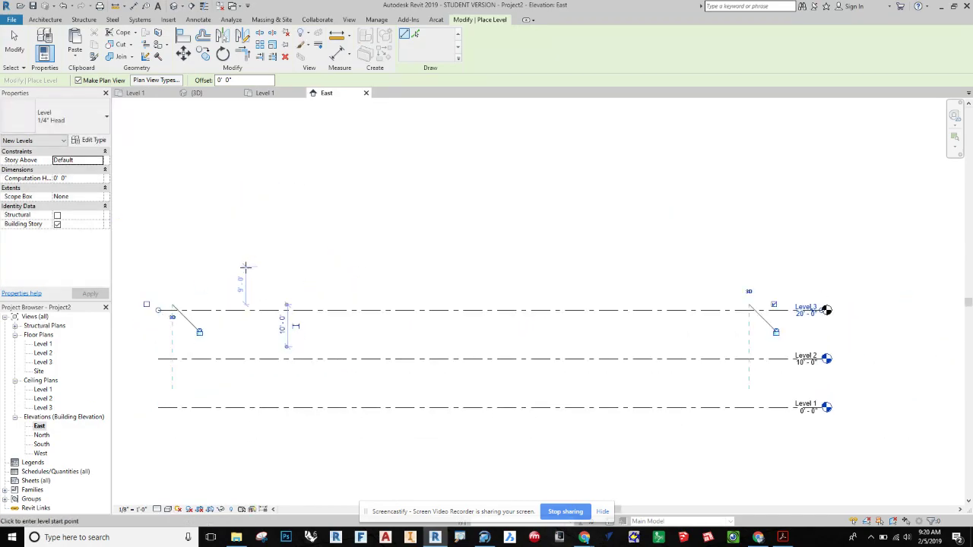
pyautogui.scroll(-1, 246, 267)
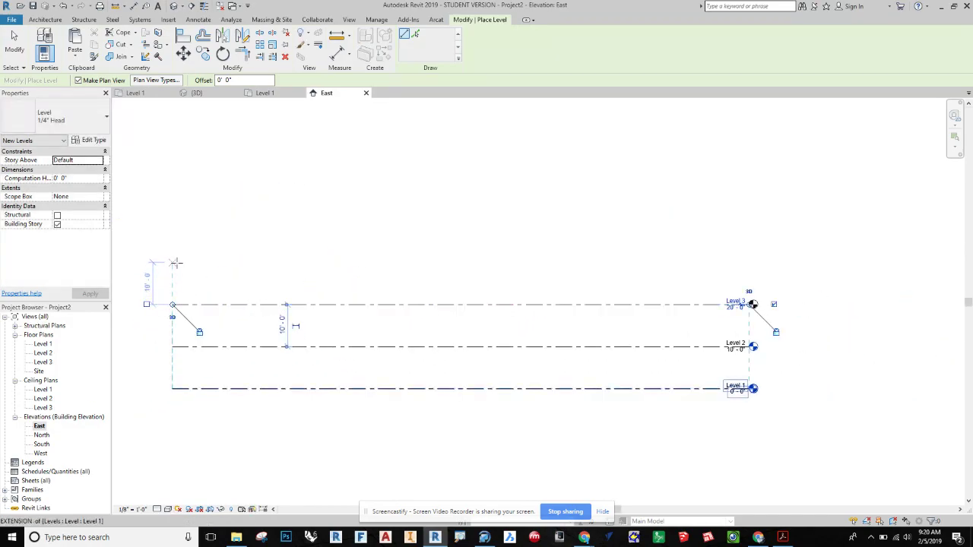
pyautogui.click(175, 262)
pyautogui.click(620, 262)
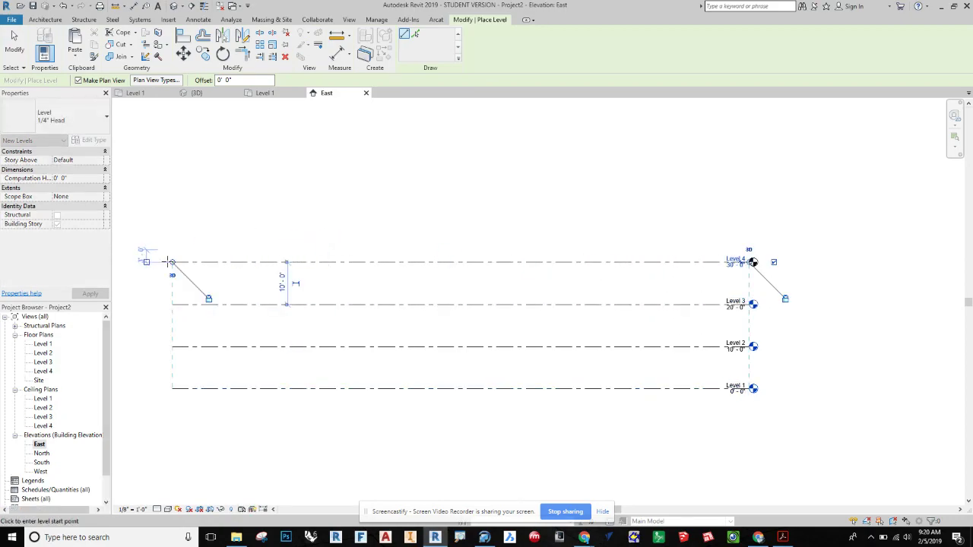
pyautogui.click(175, 221)
pyautogui.click(753, 220)
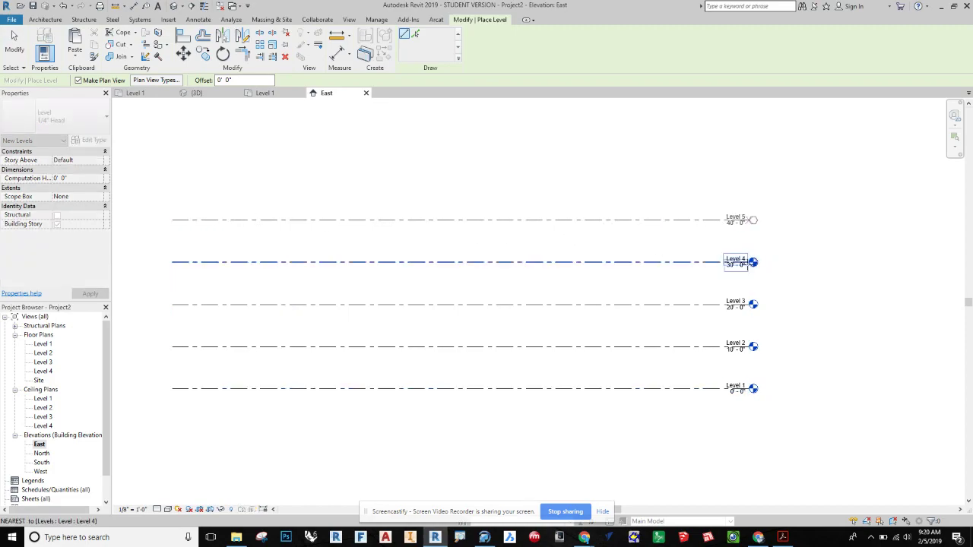
pyautogui.press('Escape')
pyautogui.press('Escape')
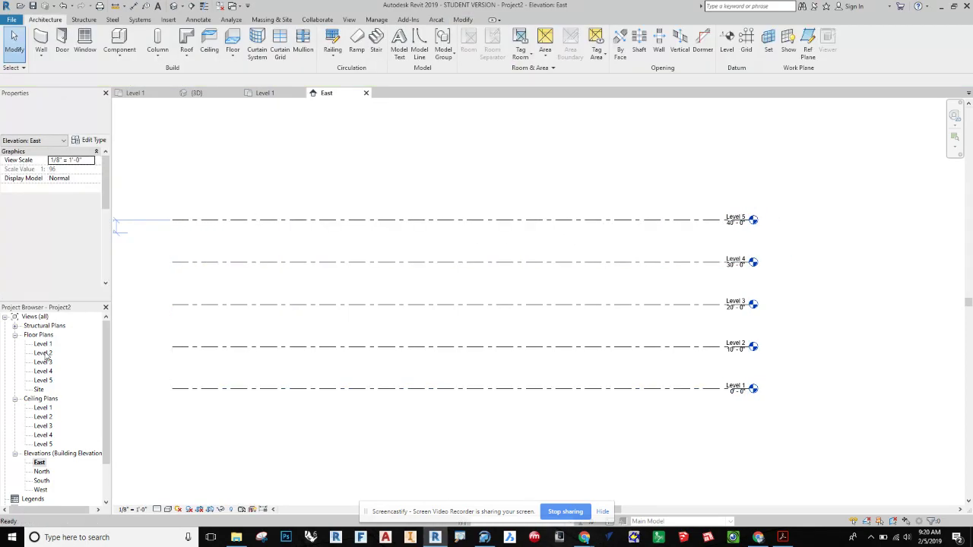
# Step: Check the underlay settings of the Level 1 and Level 2 floor plans, and set Level 3's underlay base level to Level 1
pyautogui.doubleClick(43, 344)
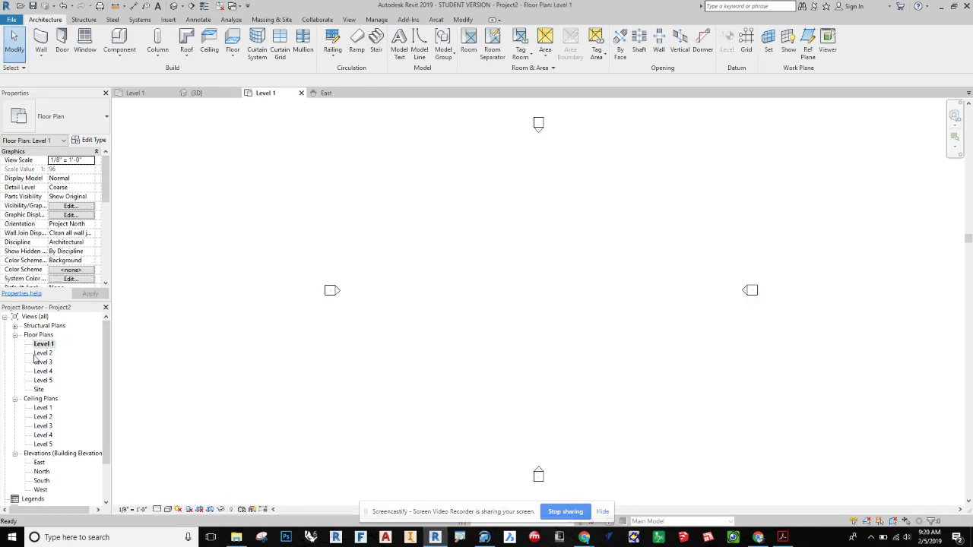
pyautogui.scroll(-4, 71, 199)
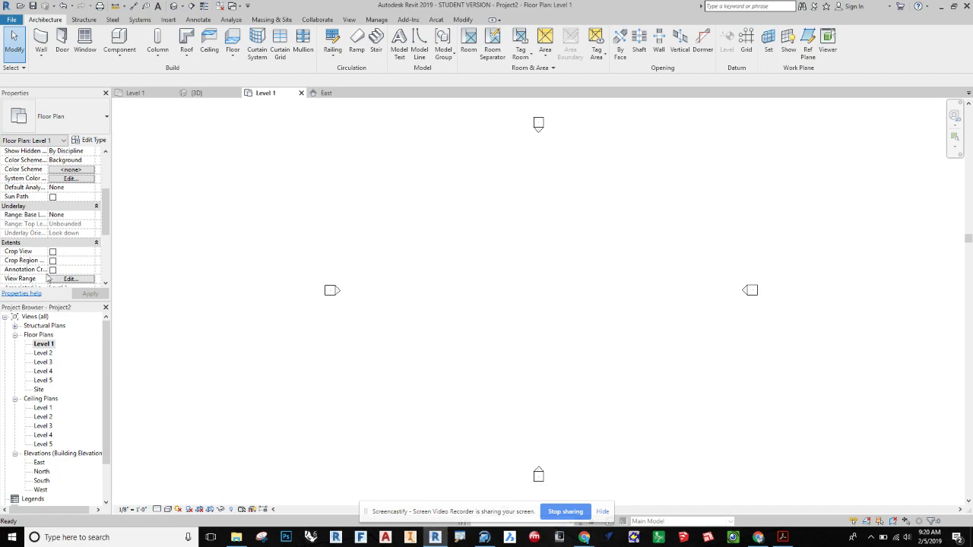
pyautogui.doubleClick(44, 352)
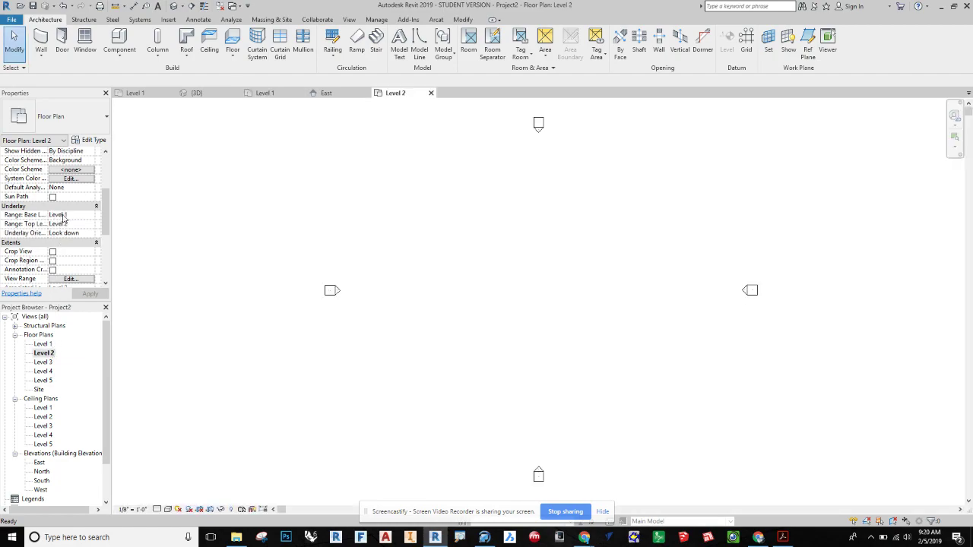
pyautogui.doubleClick(43, 364)
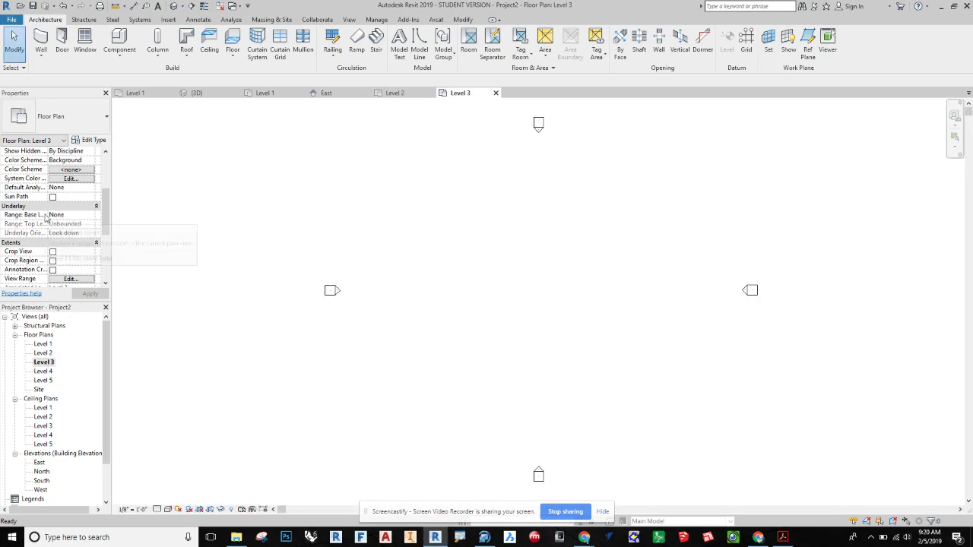
pyautogui.click(90, 216)
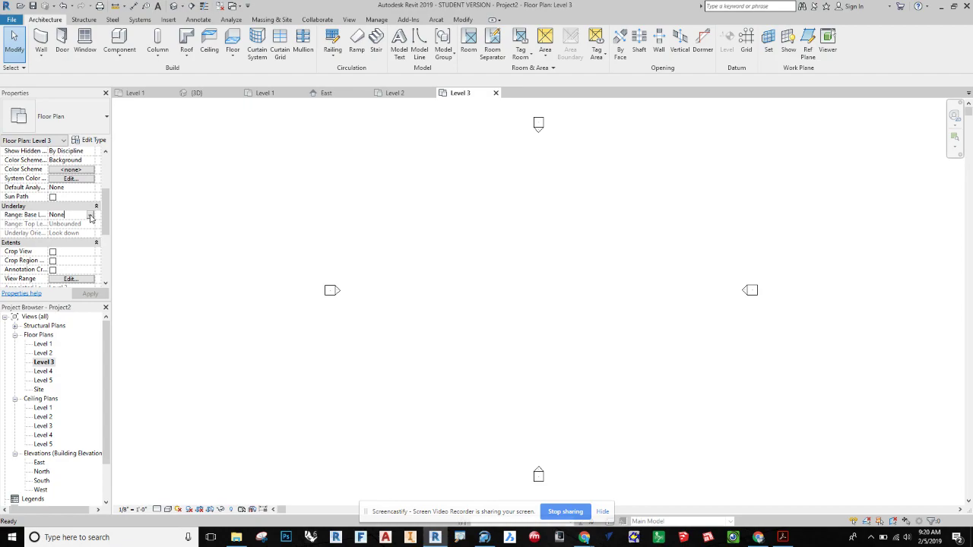
pyautogui.click(90, 216)
pyautogui.click(67, 232)
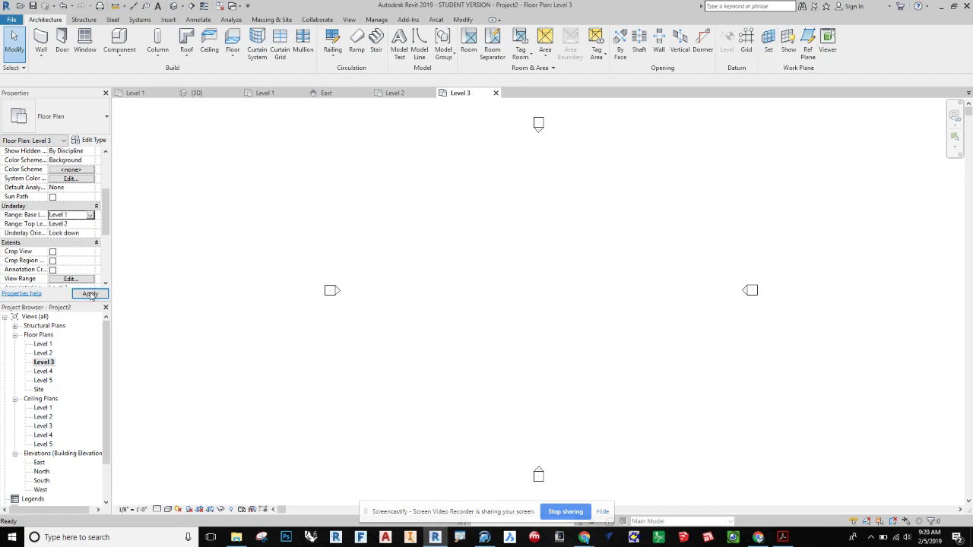
# Step: Set the underlay base level of the Level 4 and Level 5 floor plans to Level 1
pyautogui.doubleClick(47, 372)
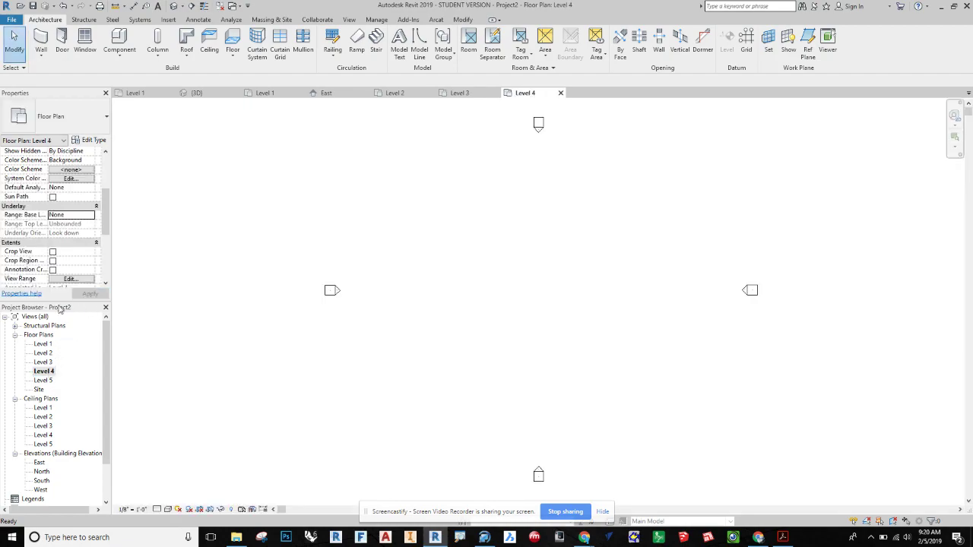
pyautogui.click(78, 218)
pyautogui.click(90, 217)
pyautogui.click(59, 231)
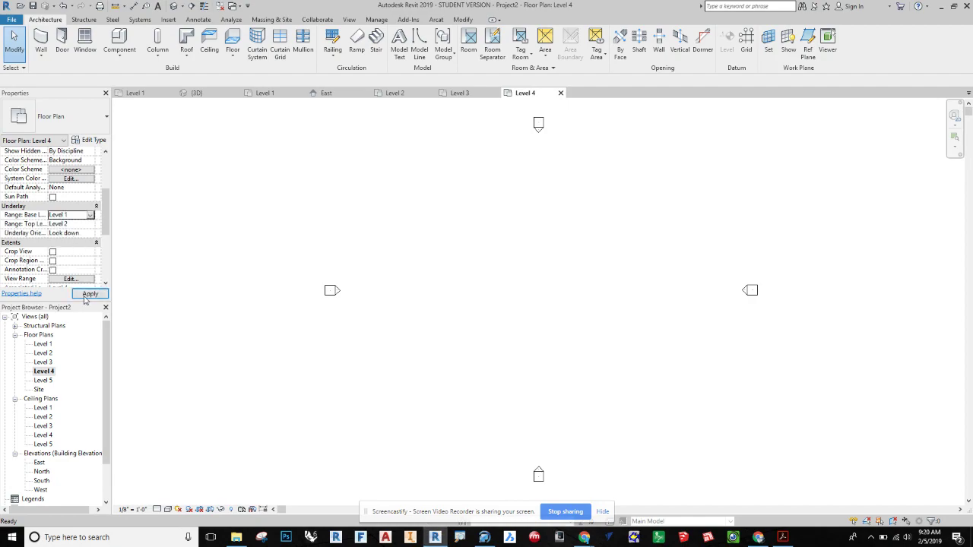
pyautogui.doubleClick(44, 380)
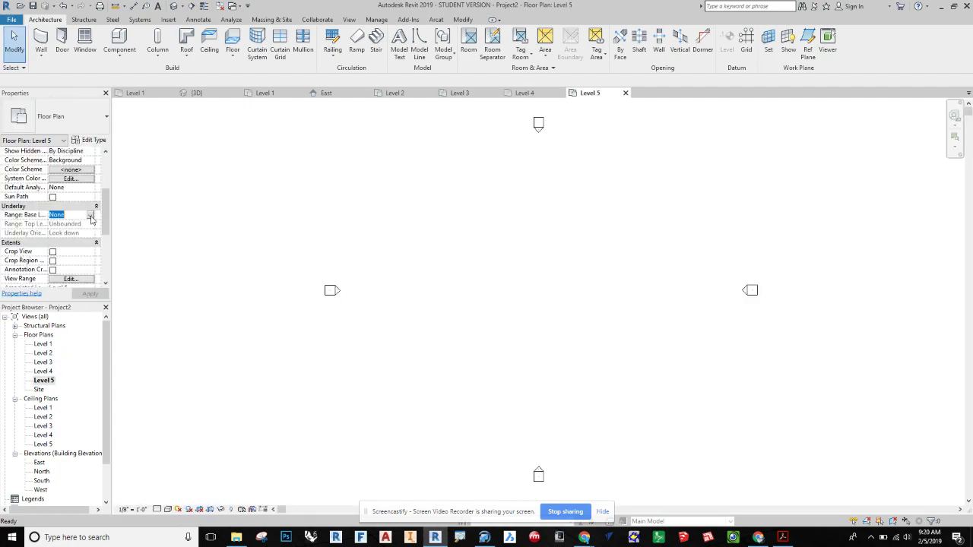
pyautogui.click(91, 216)
pyautogui.click(61, 232)
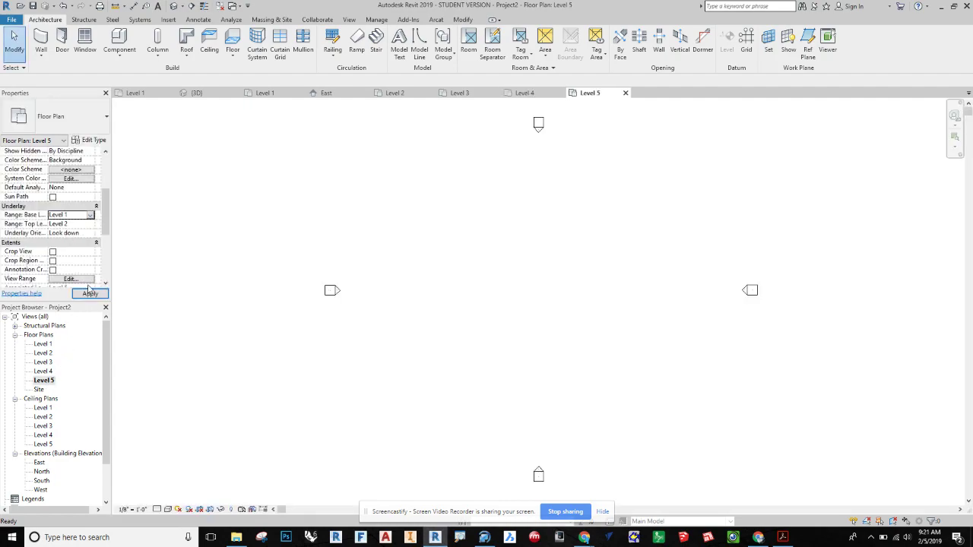
# Step: Start an in-place mass named Mass 1 in the Level 1 floor plan
pyautogui.doubleClick(44, 344)
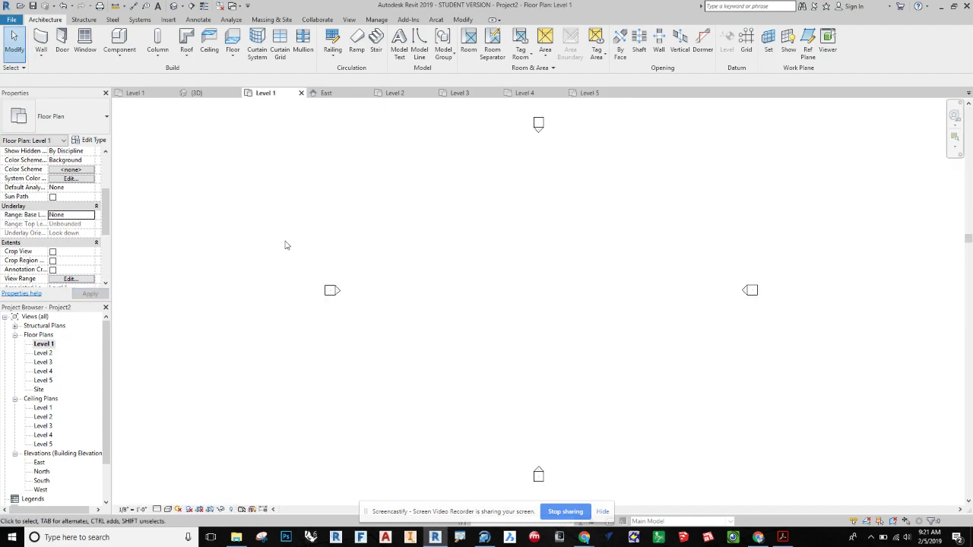
pyautogui.click(276, 21)
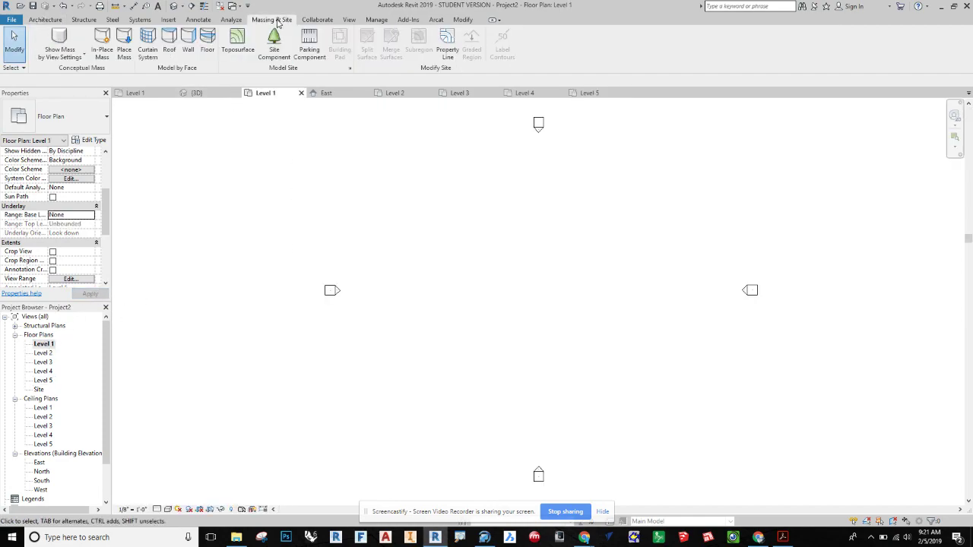
pyautogui.click(103, 44)
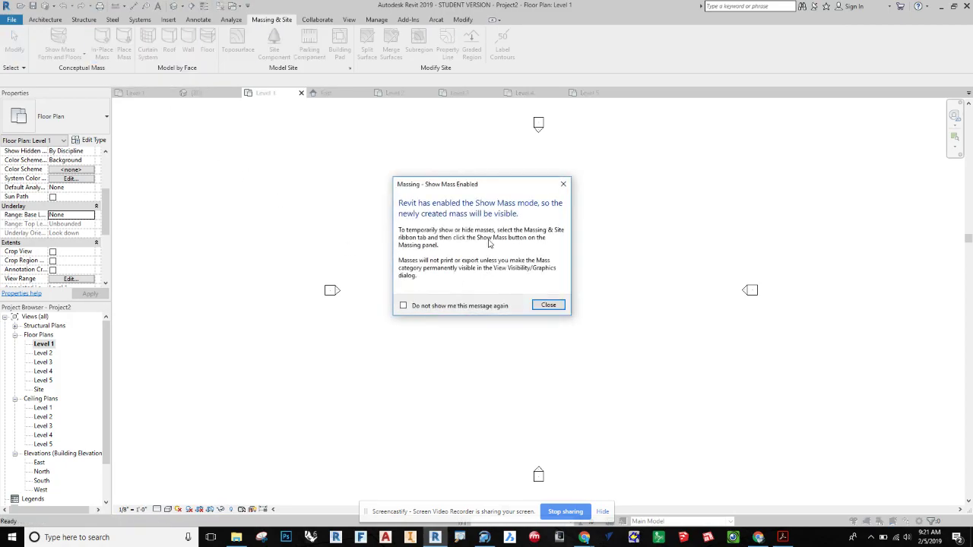
pyautogui.click(548, 305)
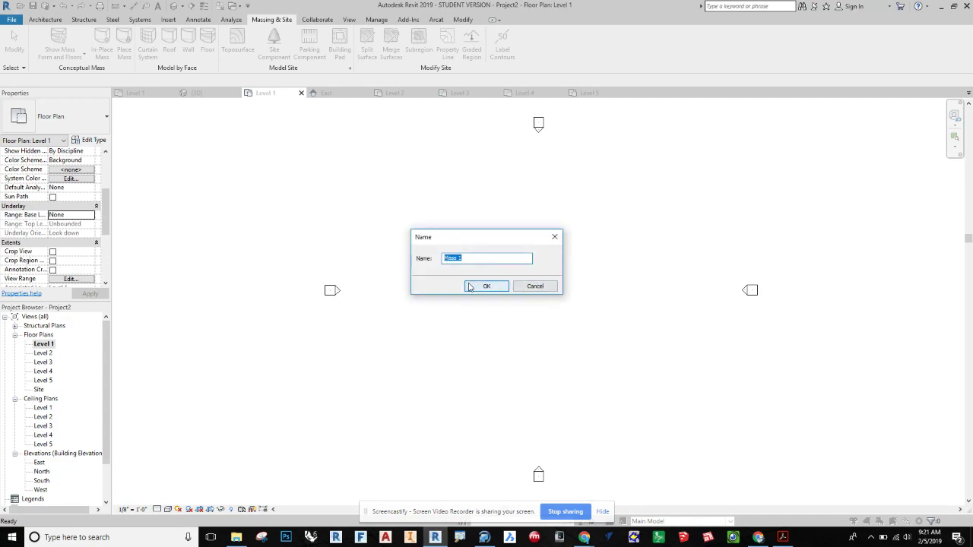
pyautogui.click(479, 286)
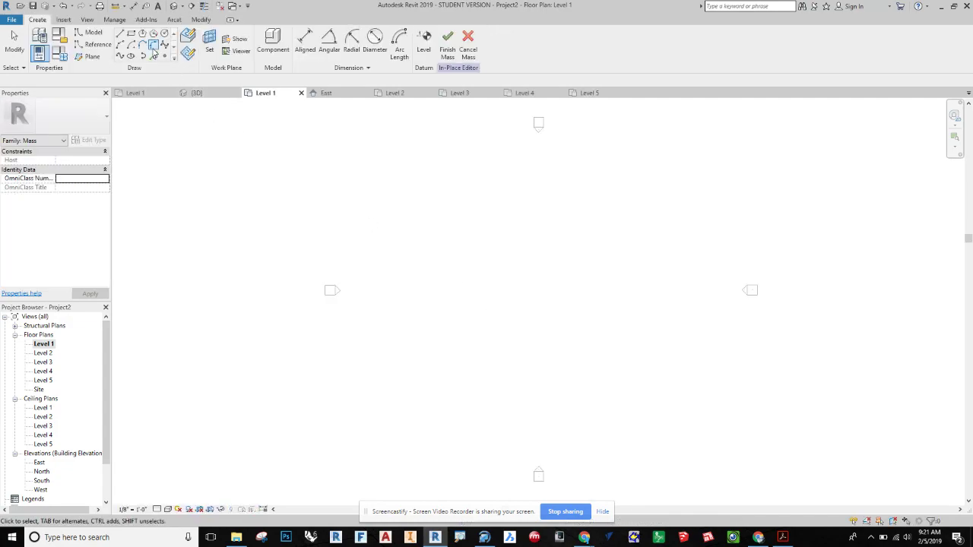
# Step: Draw an open, wavy spline about 150' long through the middle of the Level 1 floor plan
pyautogui.click(164, 44)
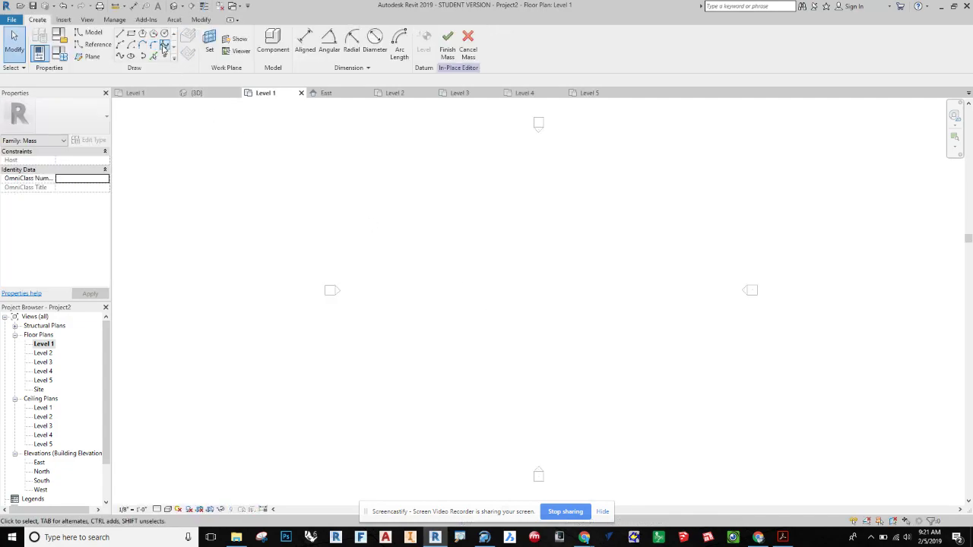
pyautogui.click(493, 195)
pyautogui.click(455, 227)
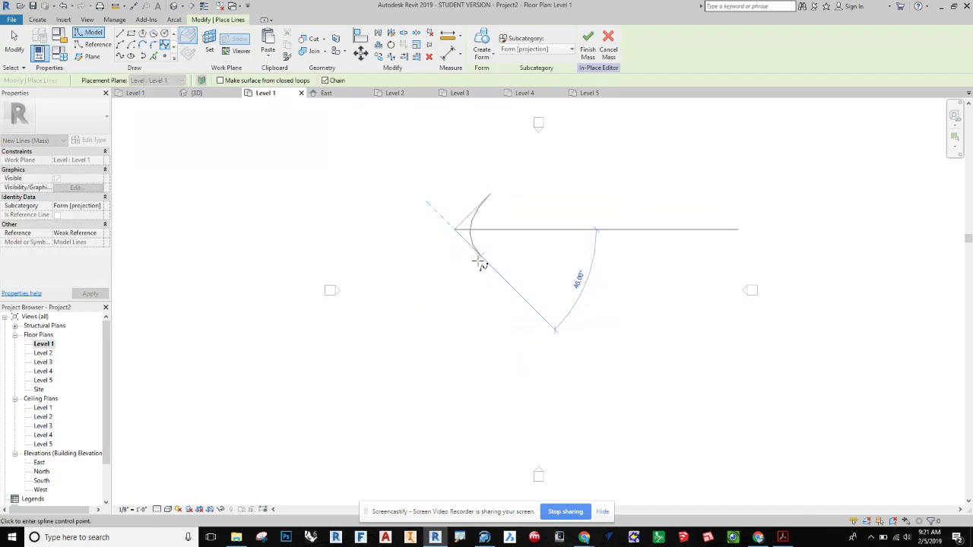
pyautogui.click(466, 256)
pyautogui.click(445, 282)
pyautogui.click(413, 282)
pyautogui.click(414, 305)
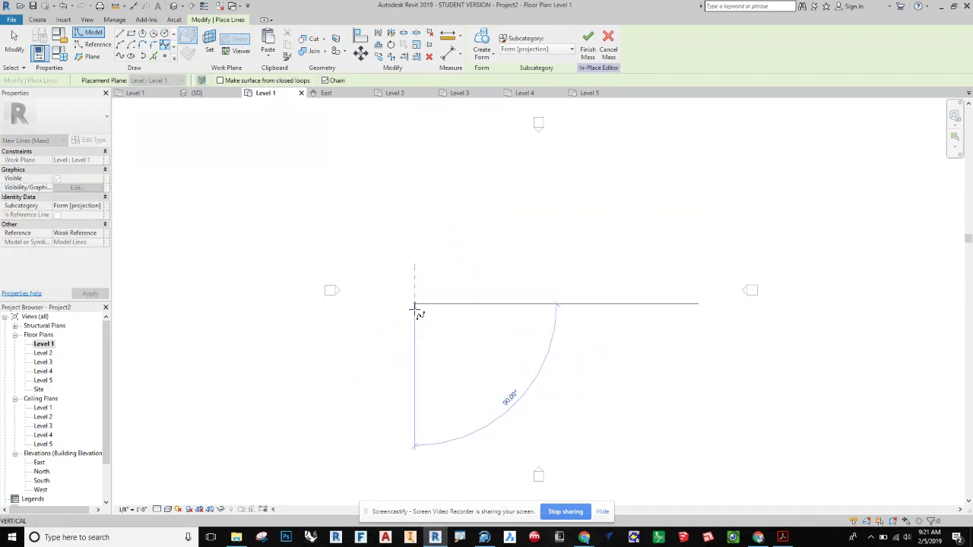
pyautogui.click(444, 346)
pyautogui.click(433, 379)
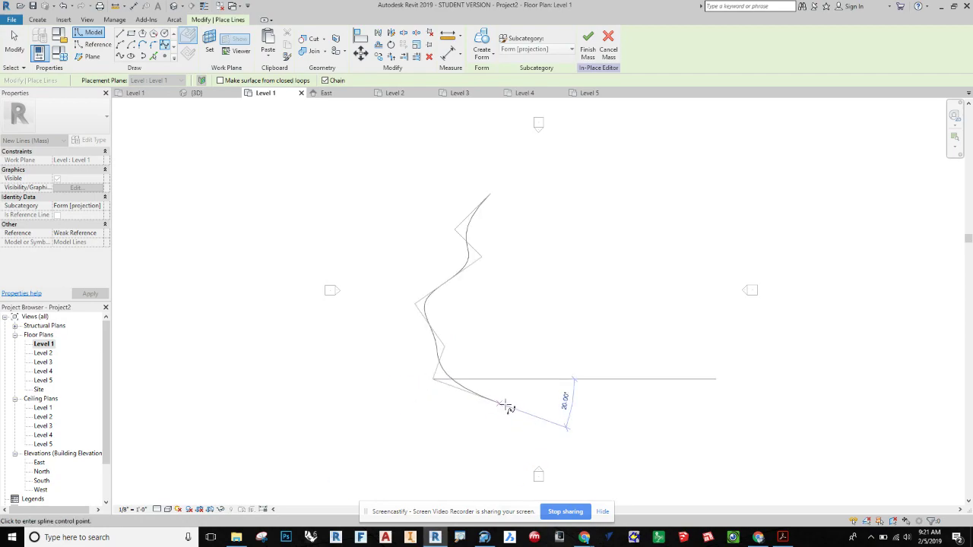
pyautogui.click(522, 396)
pyautogui.click(530, 434)
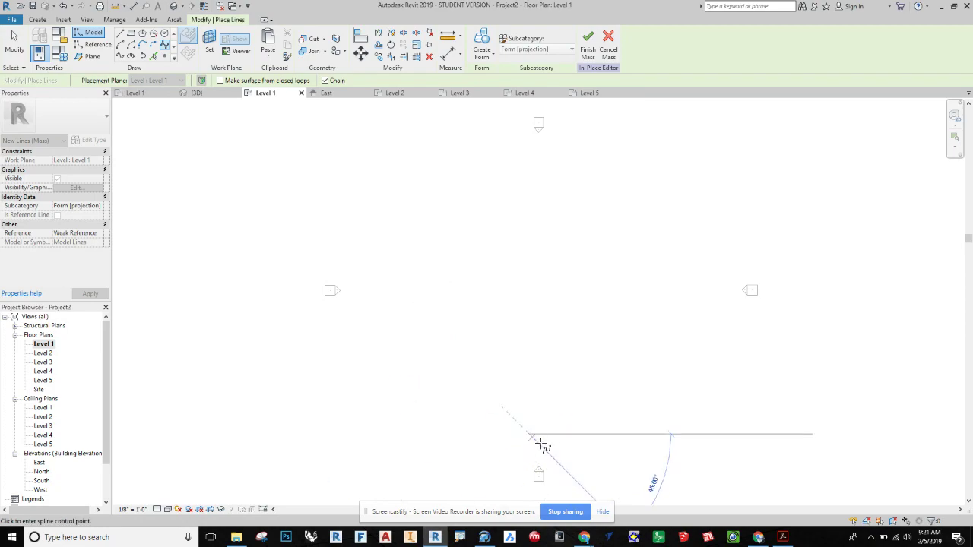
pyautogui.click(593, 445)
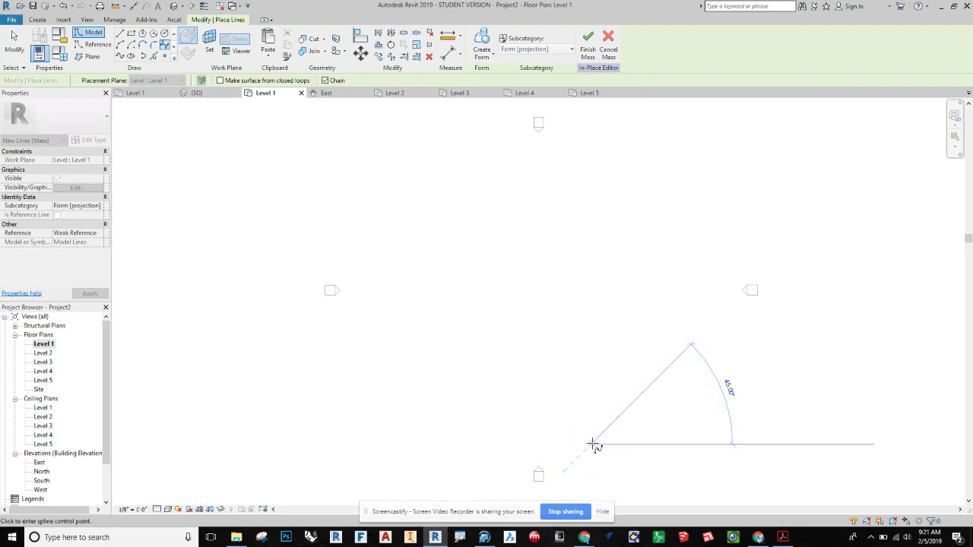
pyautogui.press('Escape')
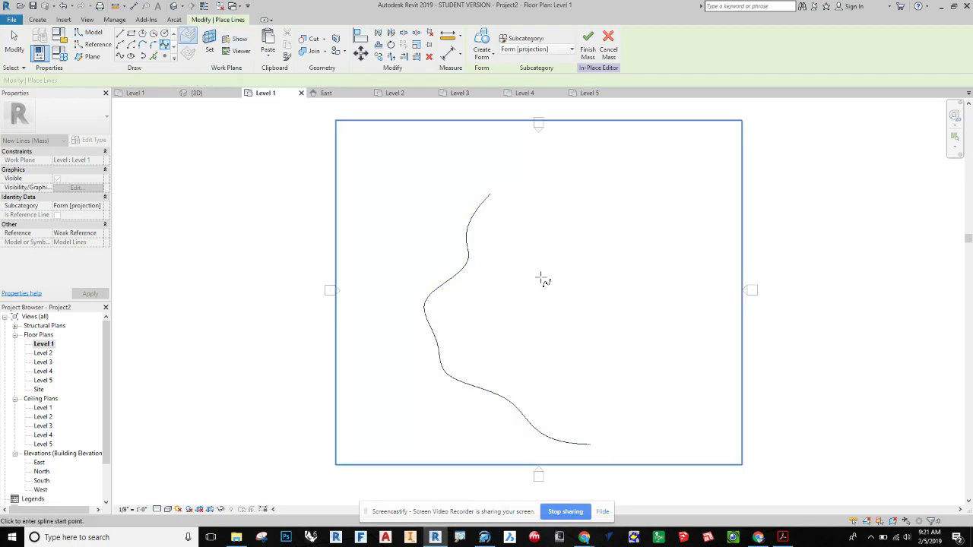
pyautogui.press('Escape')
# Step: Copy the Level 1 spline and paste it in the Level 2 floor plan, shifted slightly left of and above the original
pyautogui.click(466, 271)
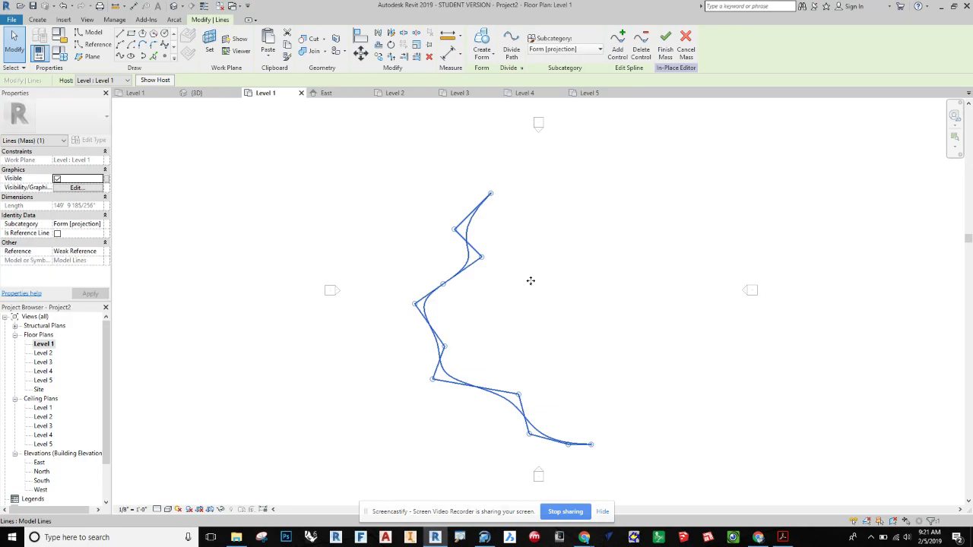
pyautogui.doubleClick(44, 353)
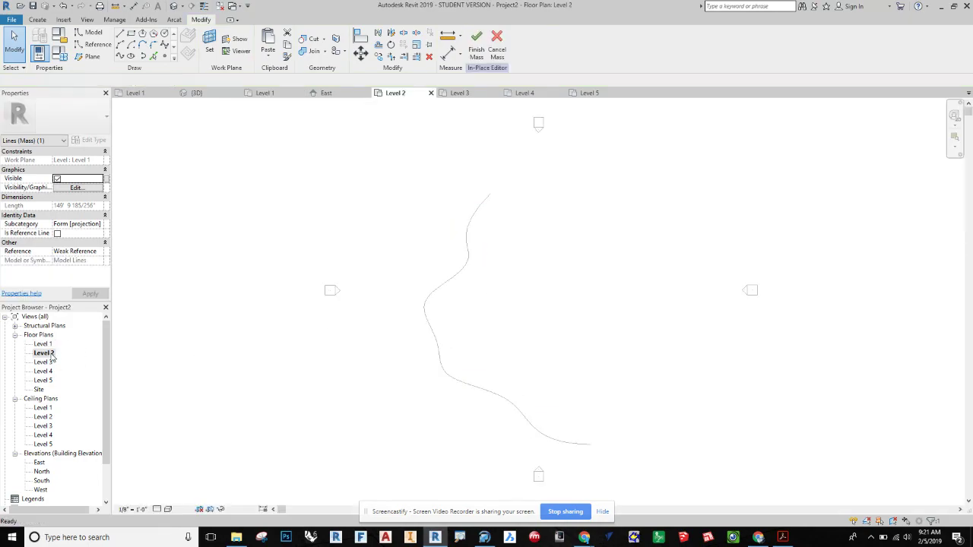
pyautogui.press('m')
pyautogui.press('v')
pyautogui.click(462, 290)
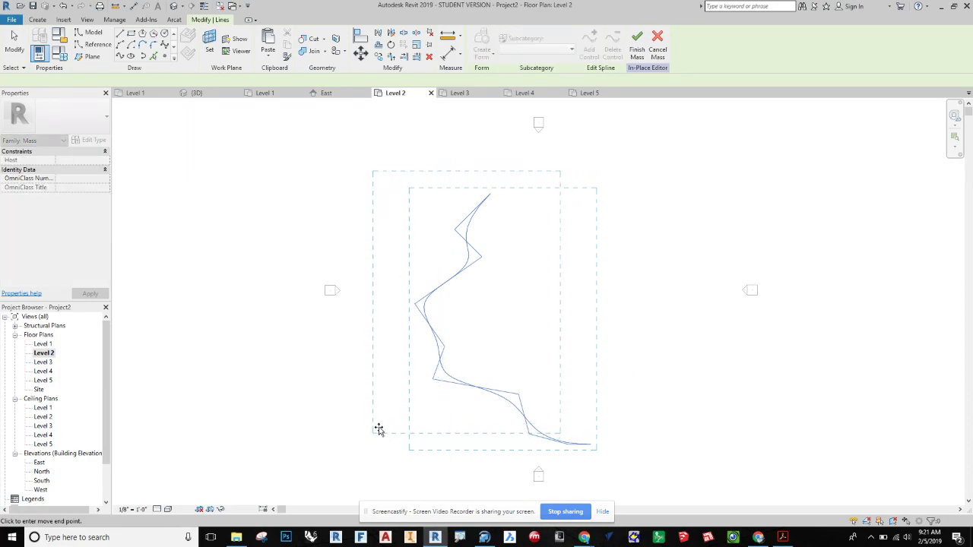
pyautogui.click(381, 429)
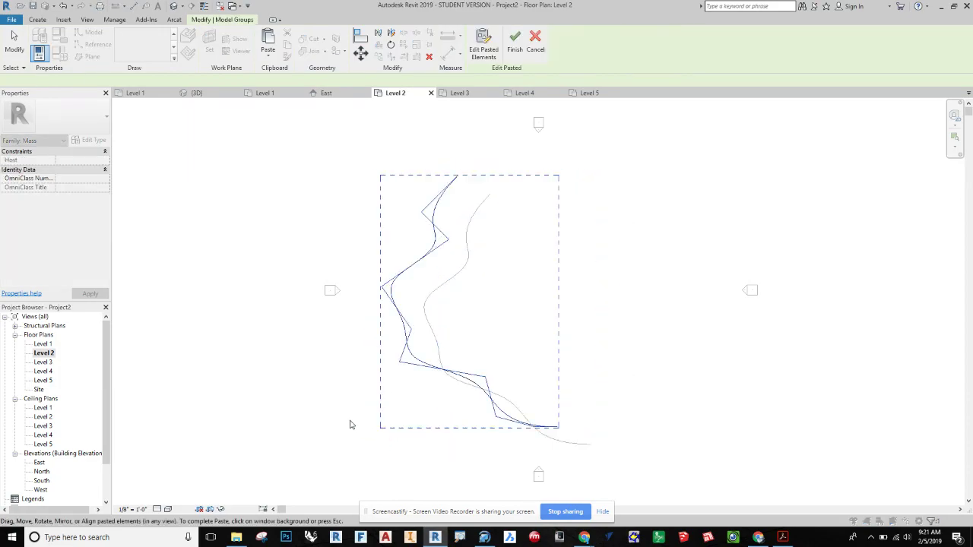
# Step: Paste the spline in the Level 3 floor plan slightly left of the original, and in Level 4 well to its right
pyautogui.doubleClick(43, 362)
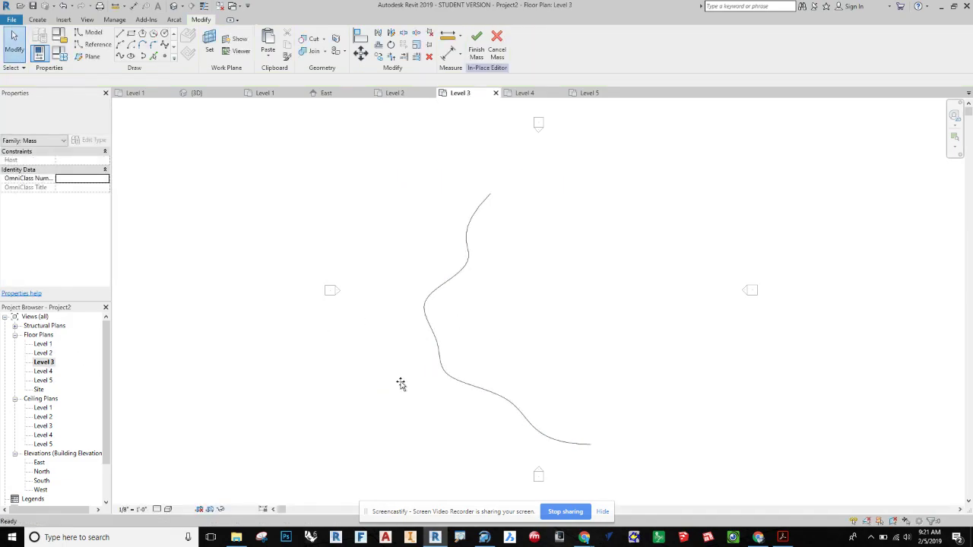
pyautogui.hotkey('ctrl', 'v')
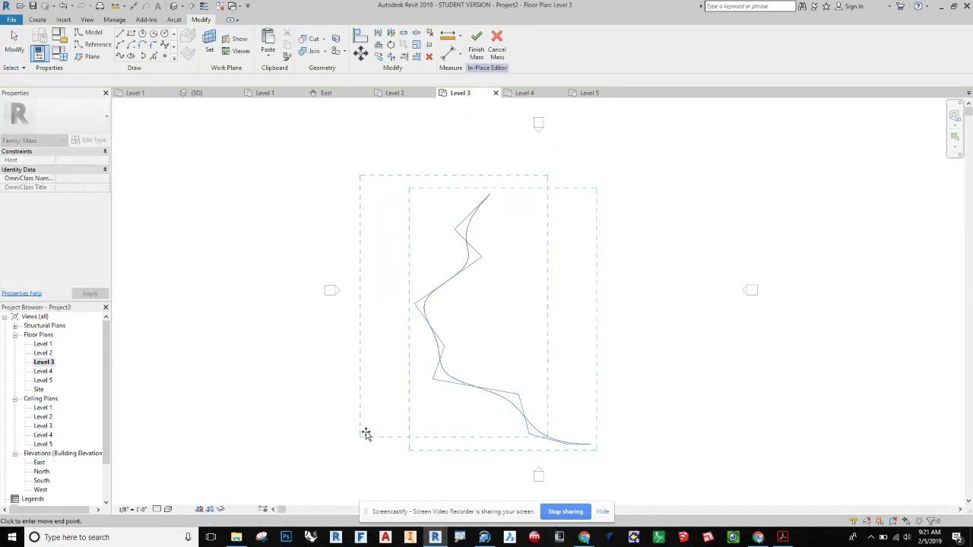
pyautogui.click(367, 437)
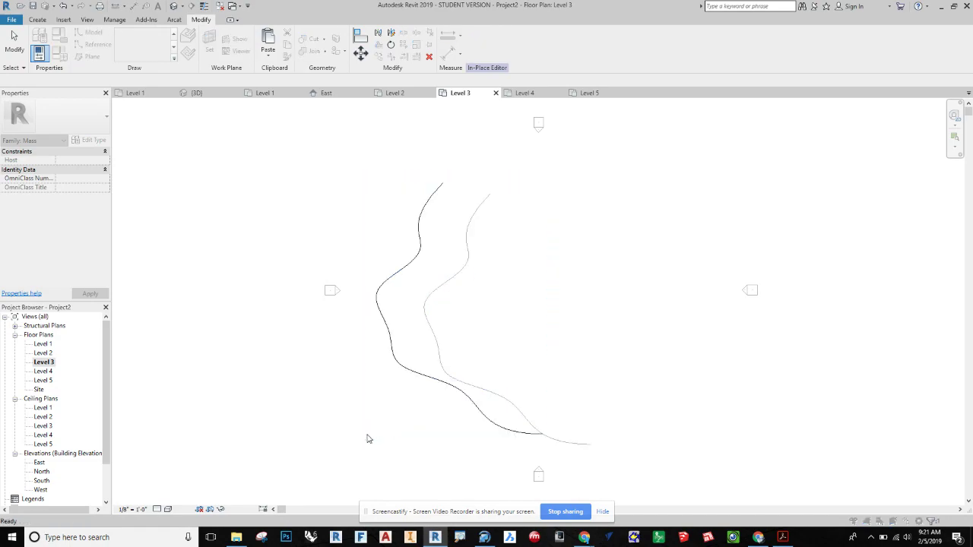
pyautogui.doubleClick(44, 371)
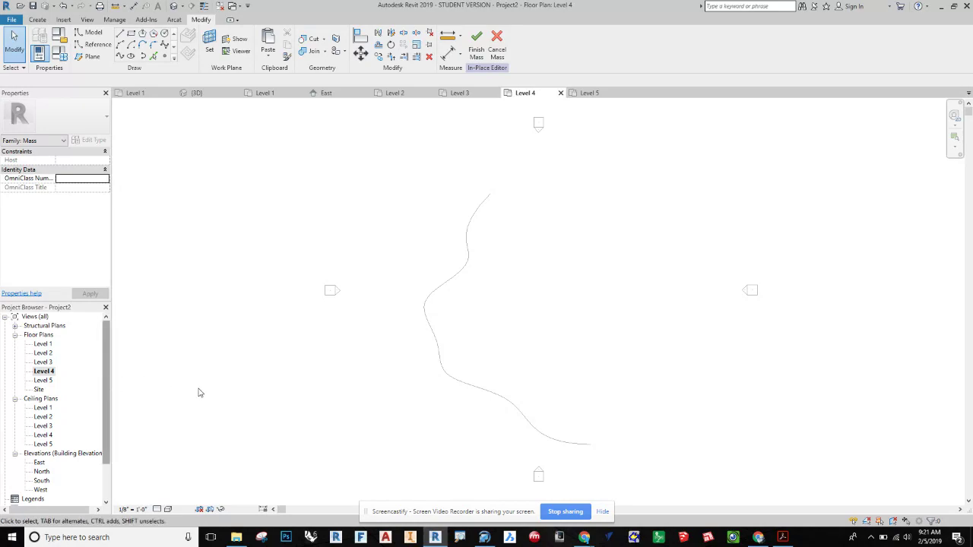
pyautogui.hotkey('ctrl', 'v')
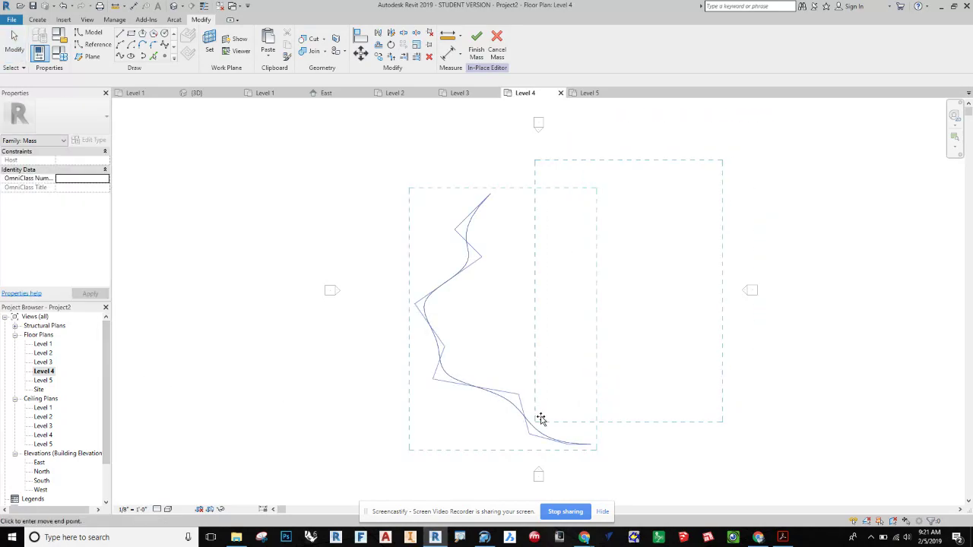
pyautogui.click(534, 420)
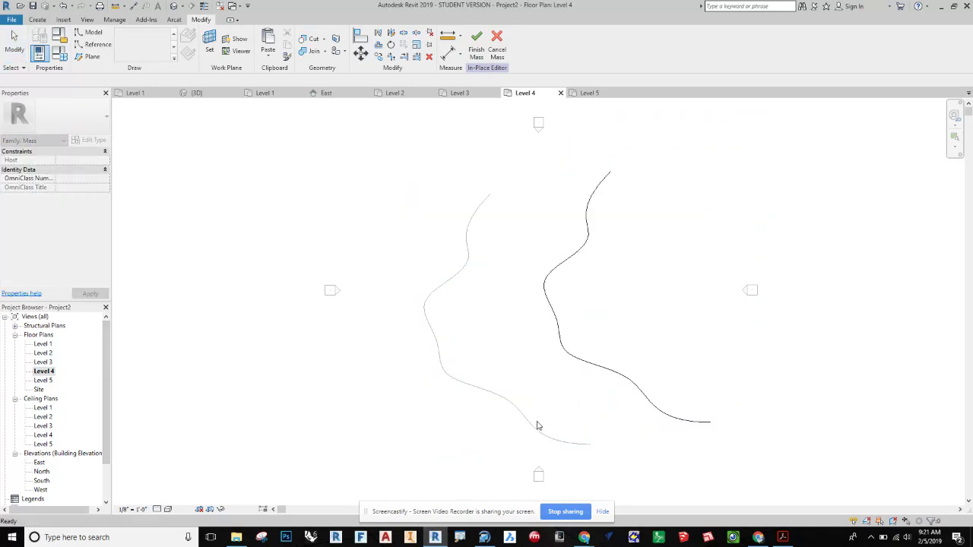
# Step: Paste the spline in the Level 5 floor plan far to the right of the original, around the east elevation marker
pyautogui.doubleClick(43, 380)
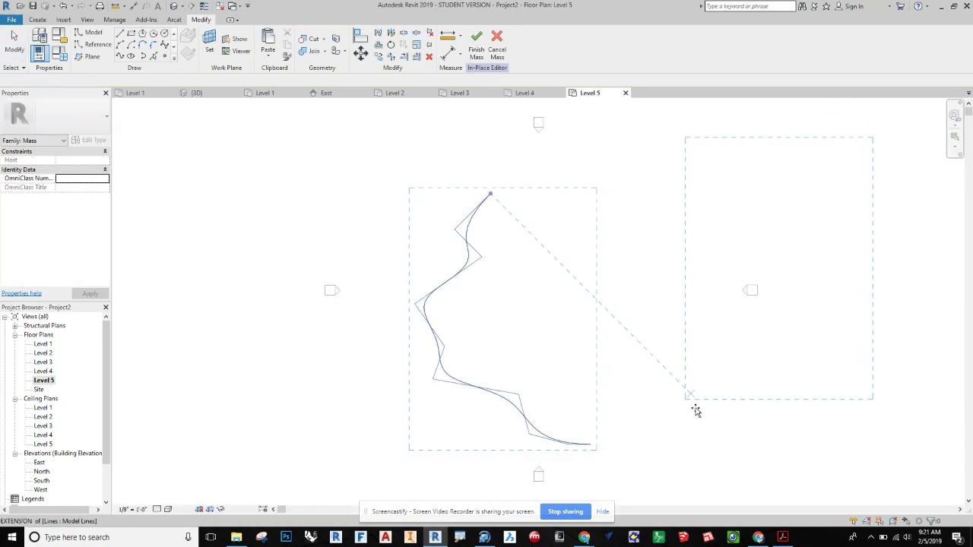
pyautogui.click(701, 432)
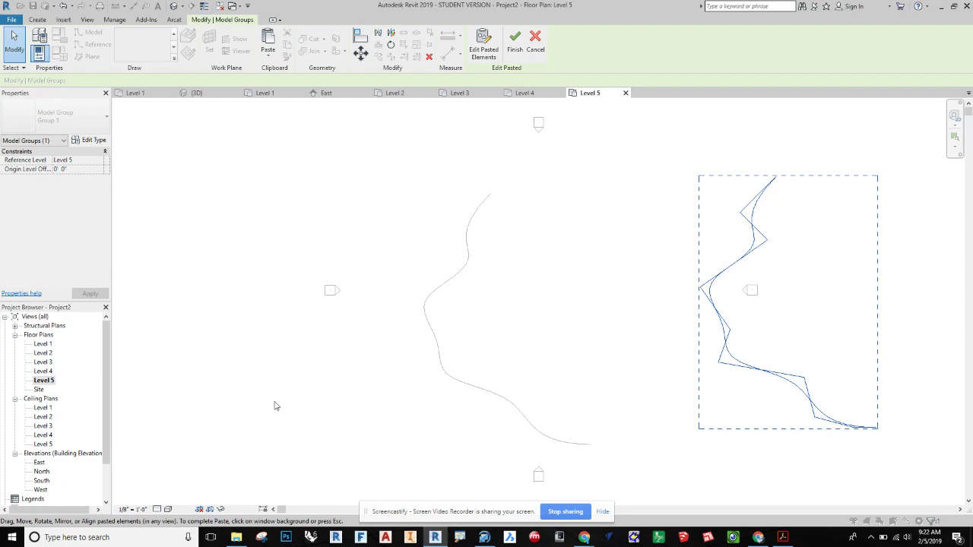
pyautogui.click(355, 313)
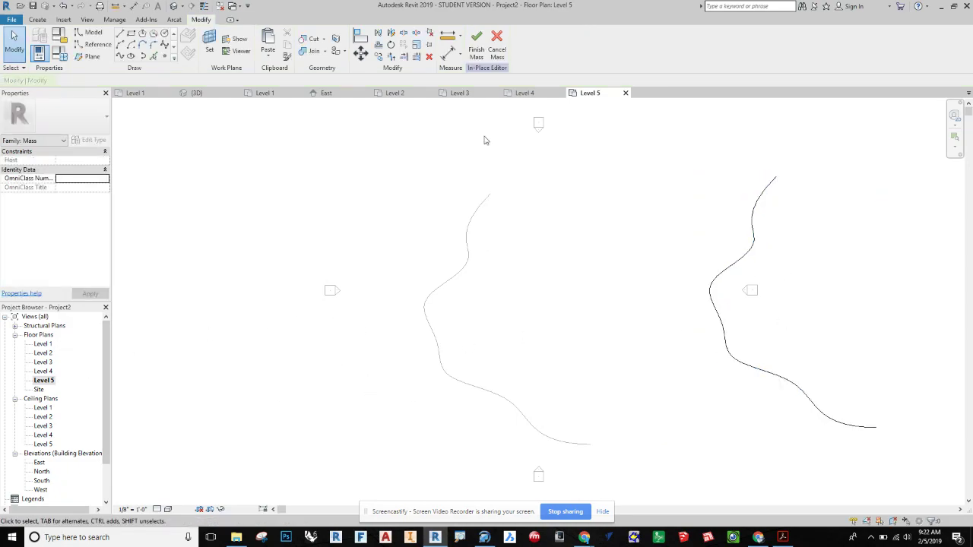
# Step: In the 3D view, create a solid form from all five level splines
pyautogui.click(174, 7)
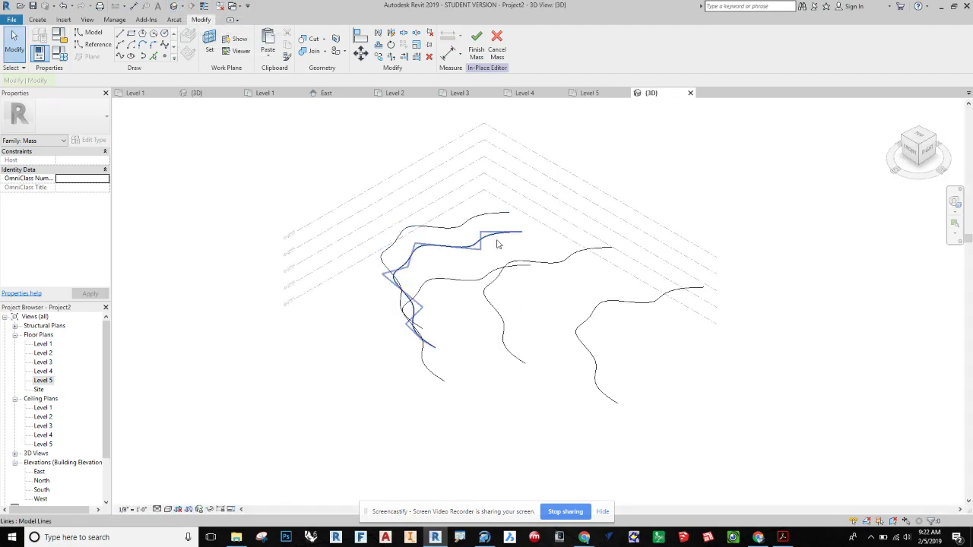
pyautogui.keyDown('shift'); pyautogui.moveTo(491, 369); pyautogui.dragTo(541, 319, button='middle'); pyautogui.keyUp('shift')
pyautogui.moveTo(625, 319); pyautogui.dragTo(406, 386)
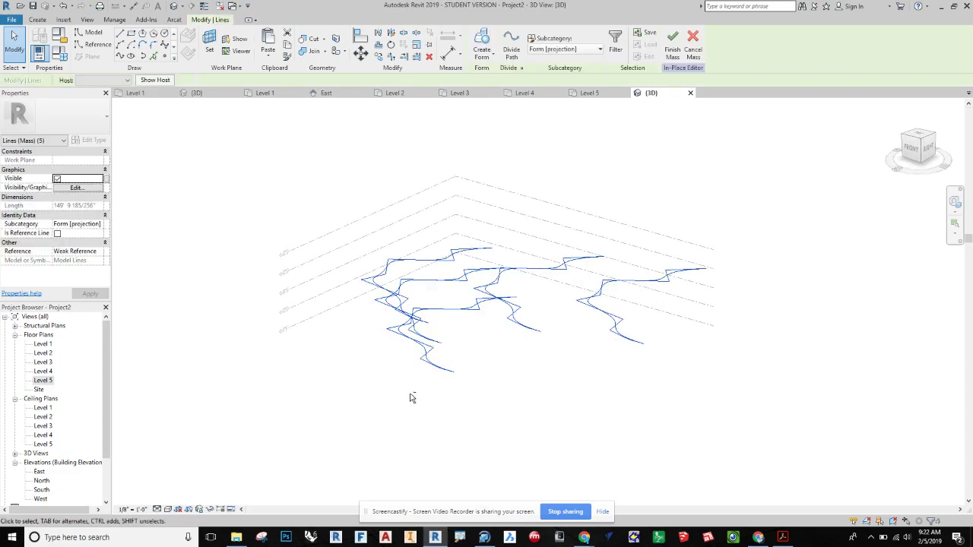
pyautogui.keyDown('shift'); pyautogui.moveTo(410, 397); pyautogui.dragTo(459, 378, button='middle'); pyautogui.keyUp('shift')
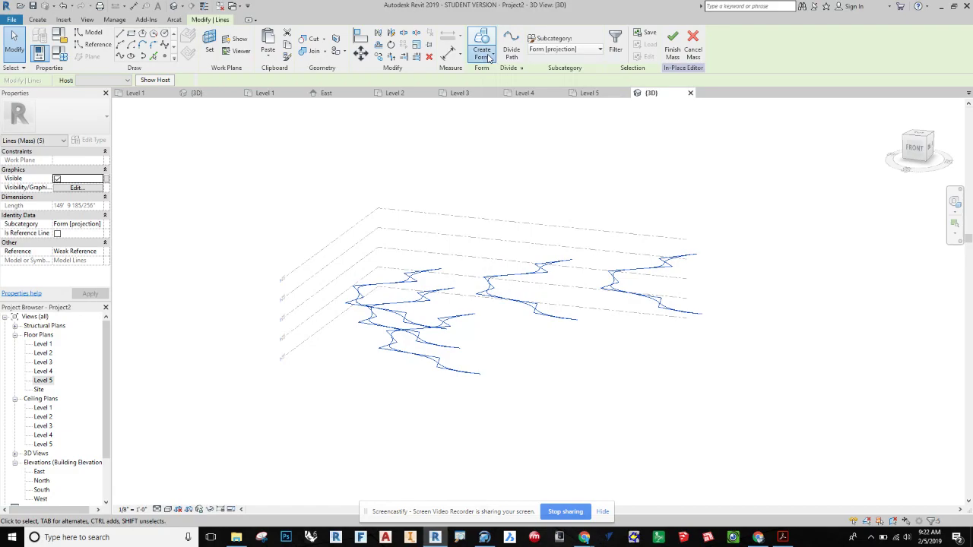
pyautogui.click(483, 53)
pyautogui.click(490, 76)
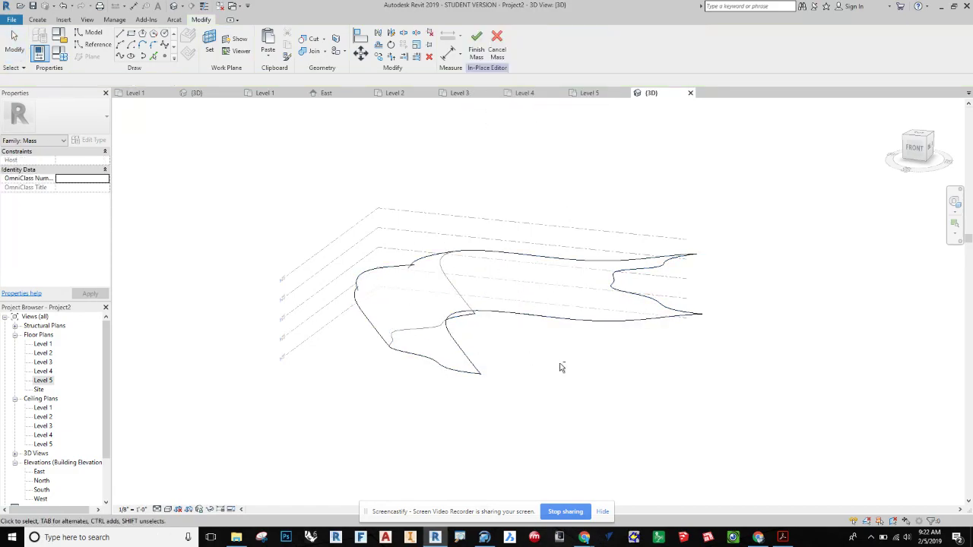
pyautogui.keyDown('shift'); pyautogui.moveTo(560, 369); pyautogui.dragTo(532, 326, button='middle'); pyautogui.keyUp('shift')
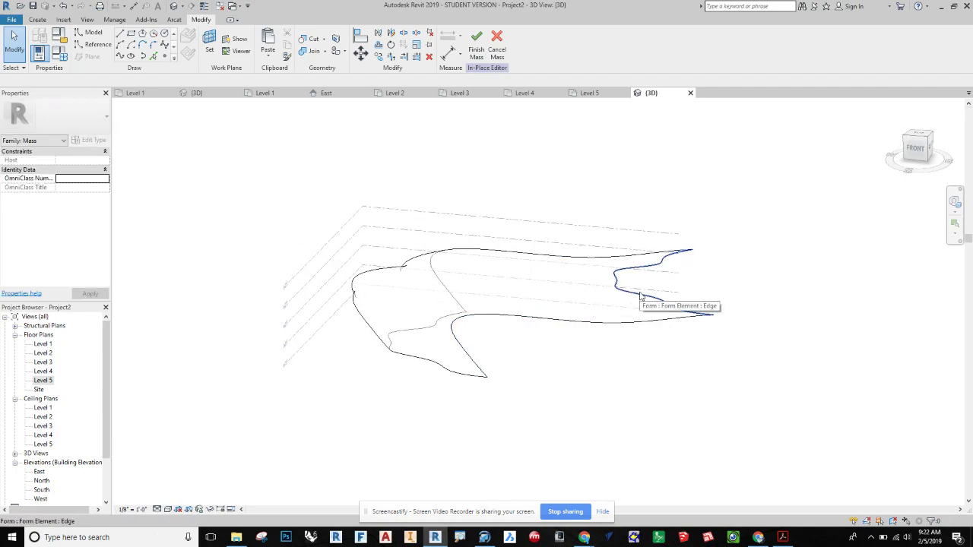
# Step: Select the entire lofted form to check it, finish the in-place mass and dismiss the mesh geometry warning
pyautogui.press('Tab')
pyautogui.click(641, 296)
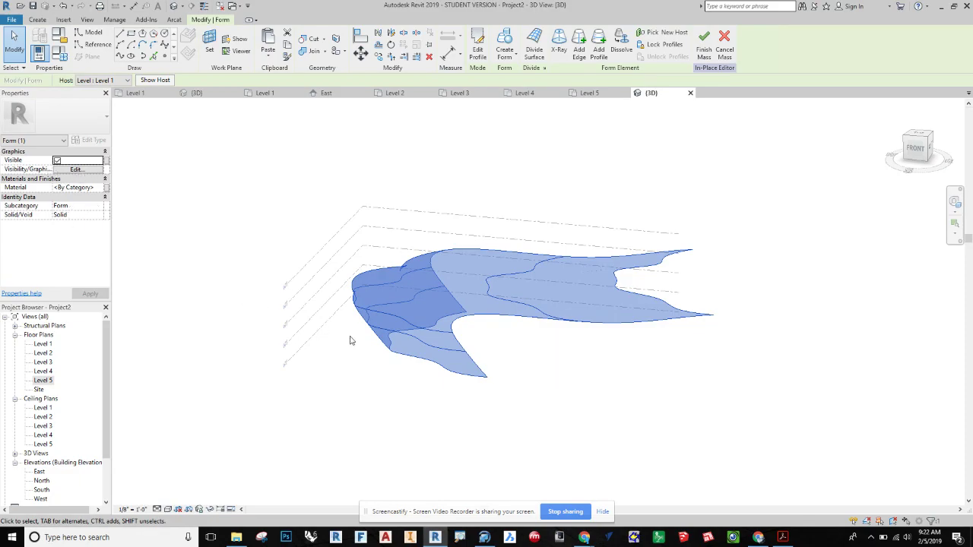
pyautogui.click(704, 47)
pyautogui.click(660, 347)
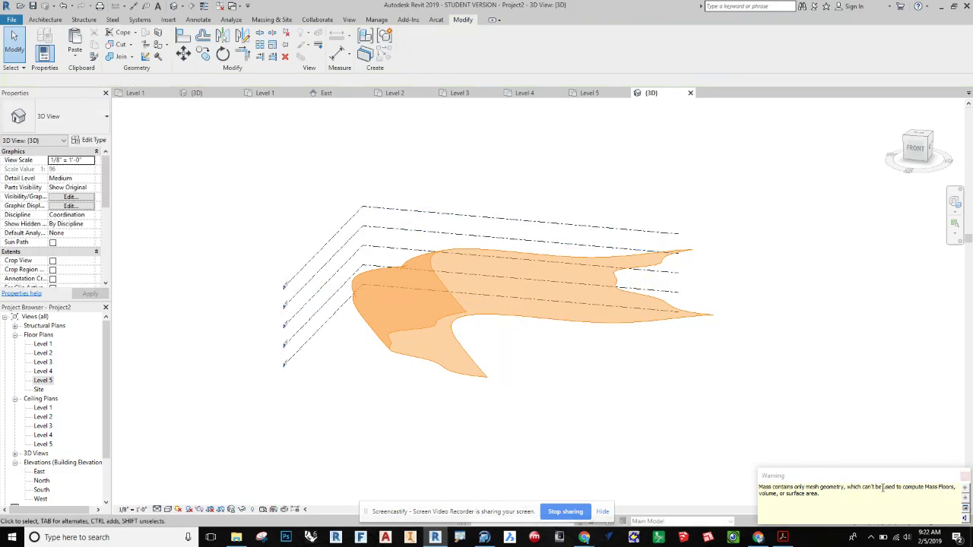
pyautogui.click(960, 476)
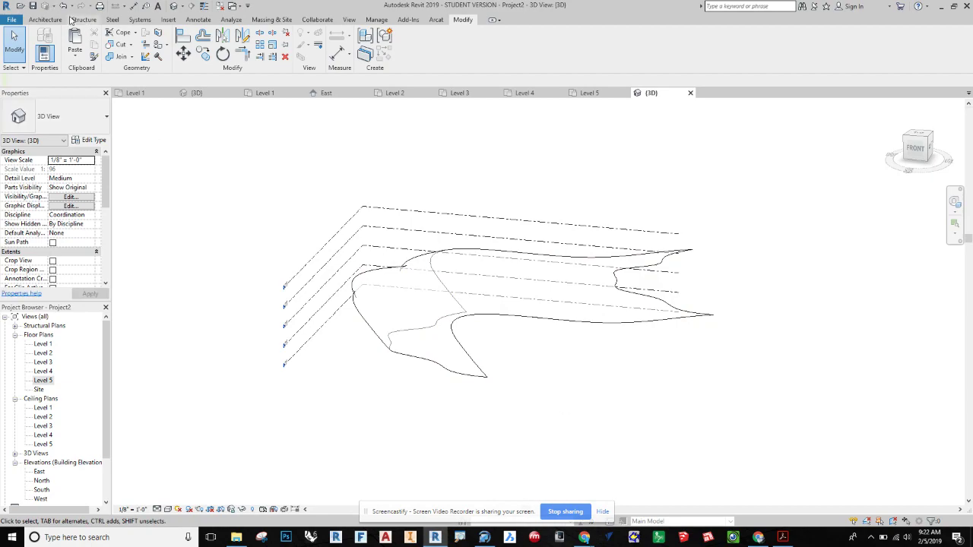
# Step: Start a wall by face and duplicate the Generic - 8" wall type as 12" Concrete
pyautogui.click(58, 21)
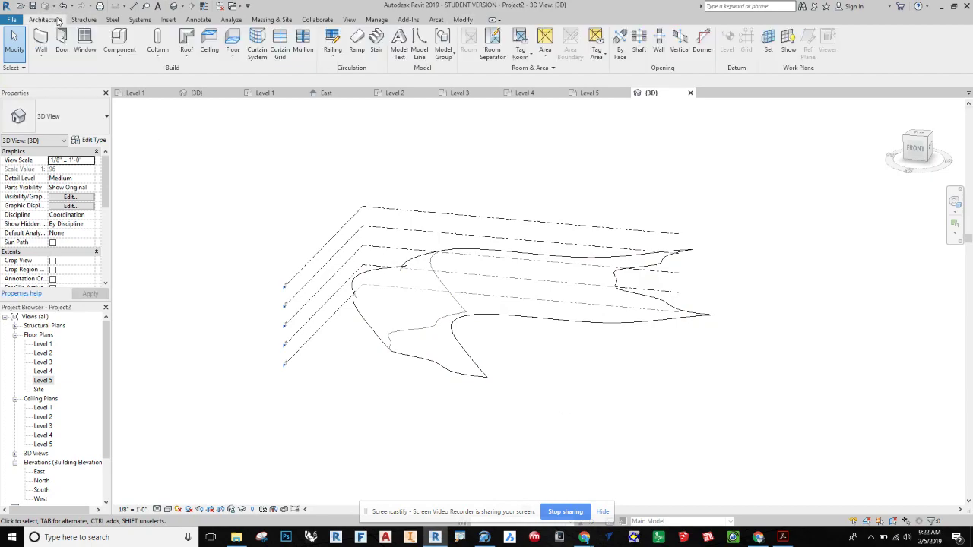
pyautogui.click(271, 20)
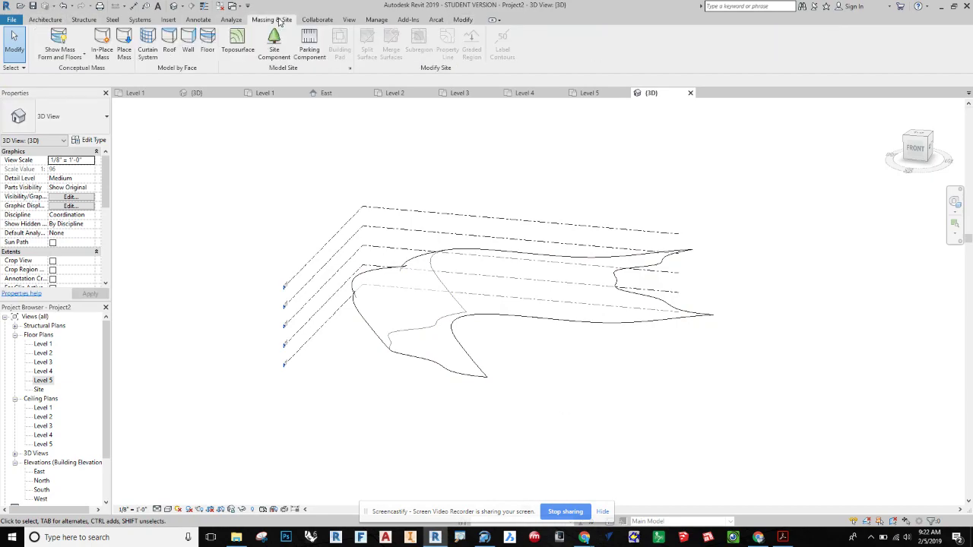
pyautogui.click(189, 41)
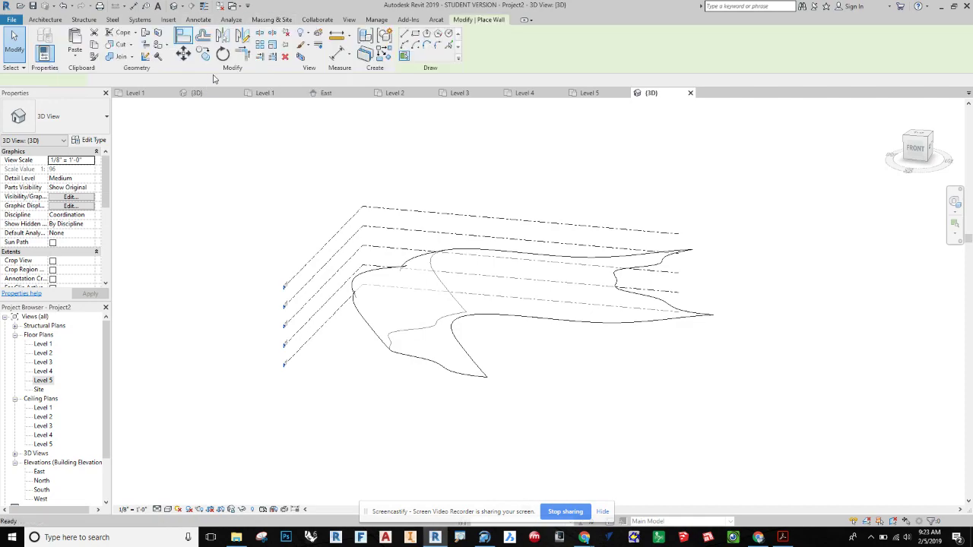
pyautogui.click(93, 141)
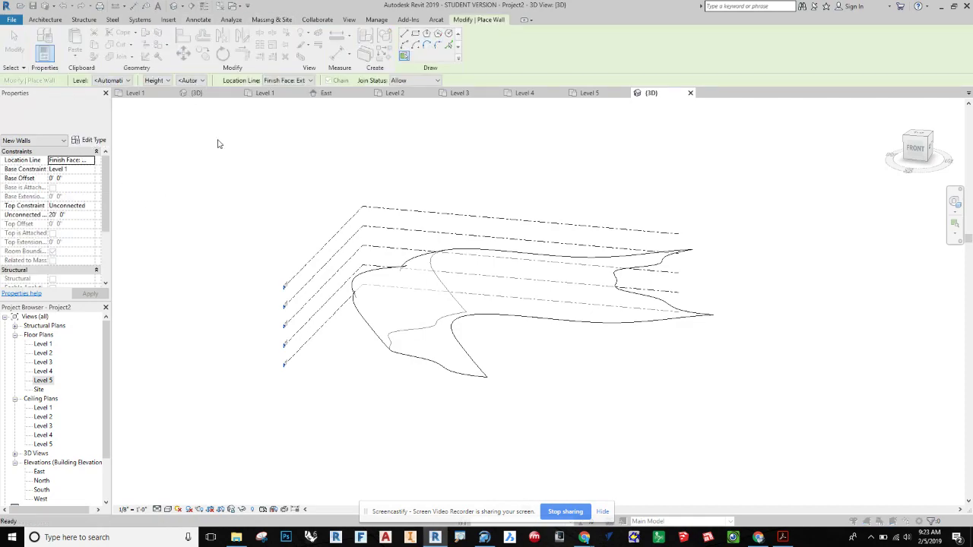
pyautogui.click(563, 151)
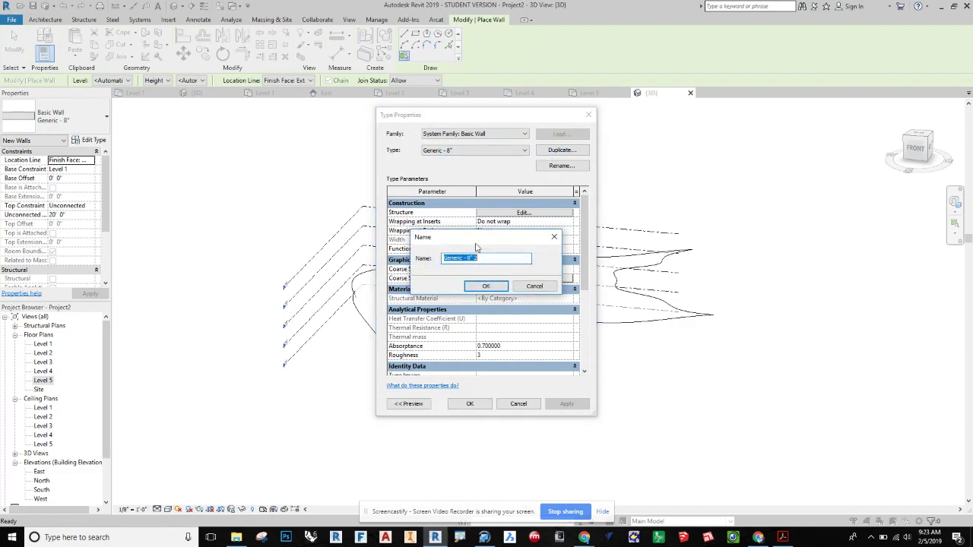
pyautogui.write('12" Concrete')
pyautogui.click(485, 286)
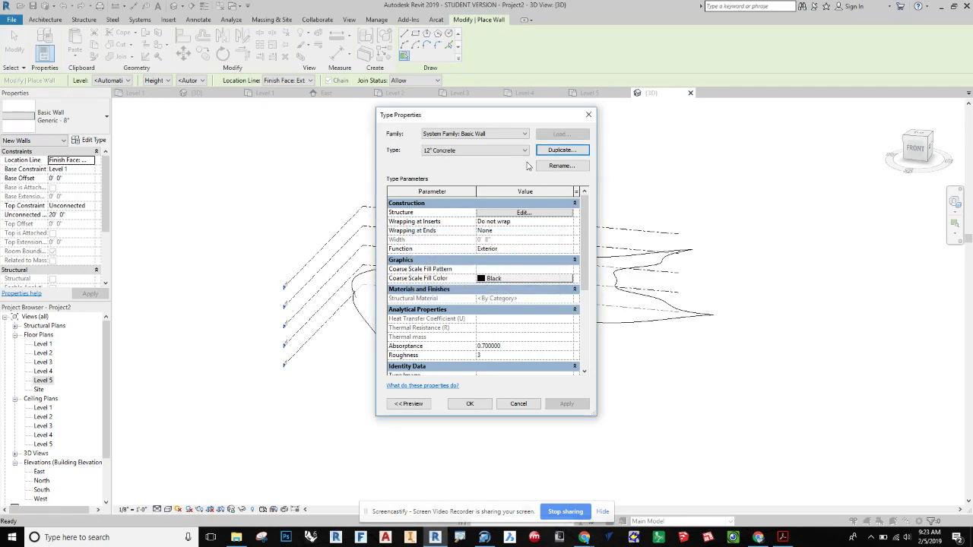
# Step: Give the 12" Concrete wall's structure layer the Concrete, Lightweight material and a 12" thickness, and accept the wall type
pyautogui.click(523, 212)
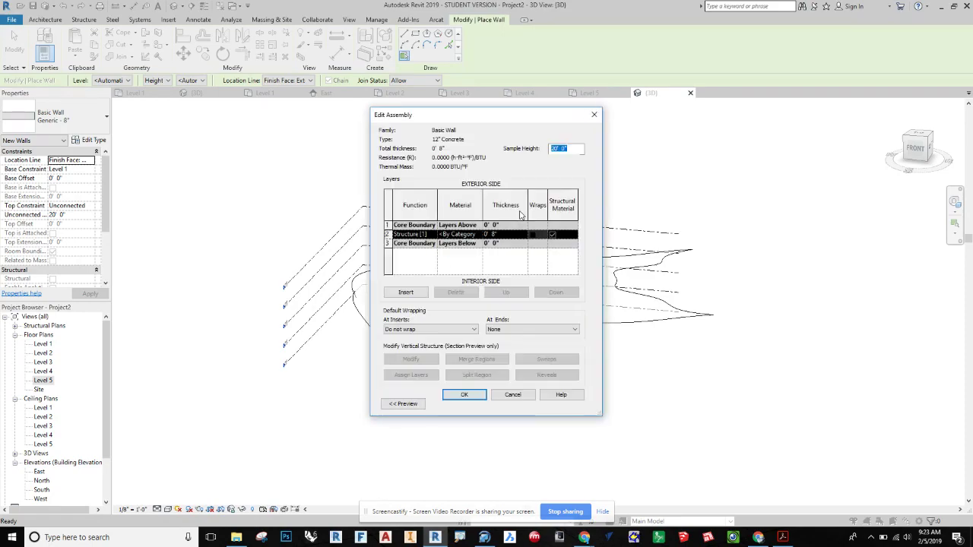
pyautogui.click(450, 235)
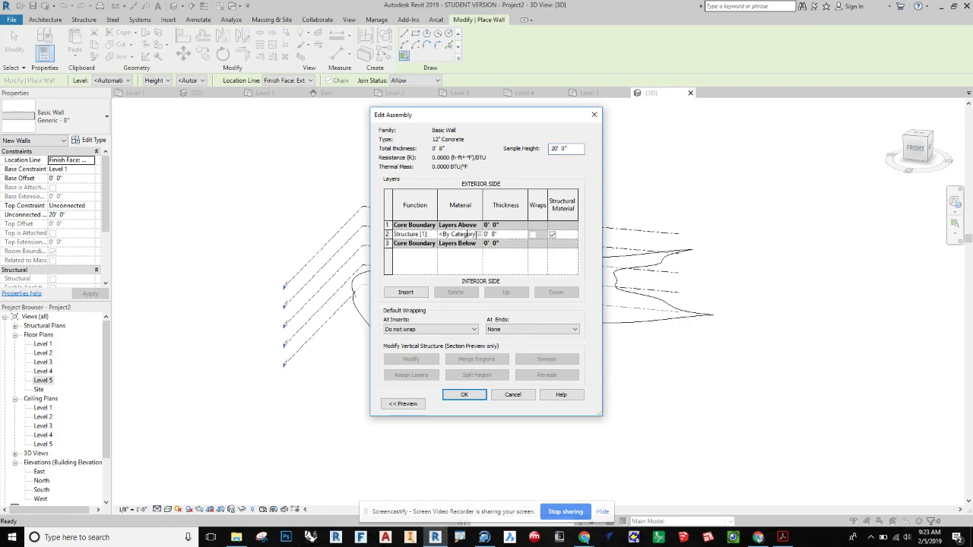
pyautogui.click(477, 234)
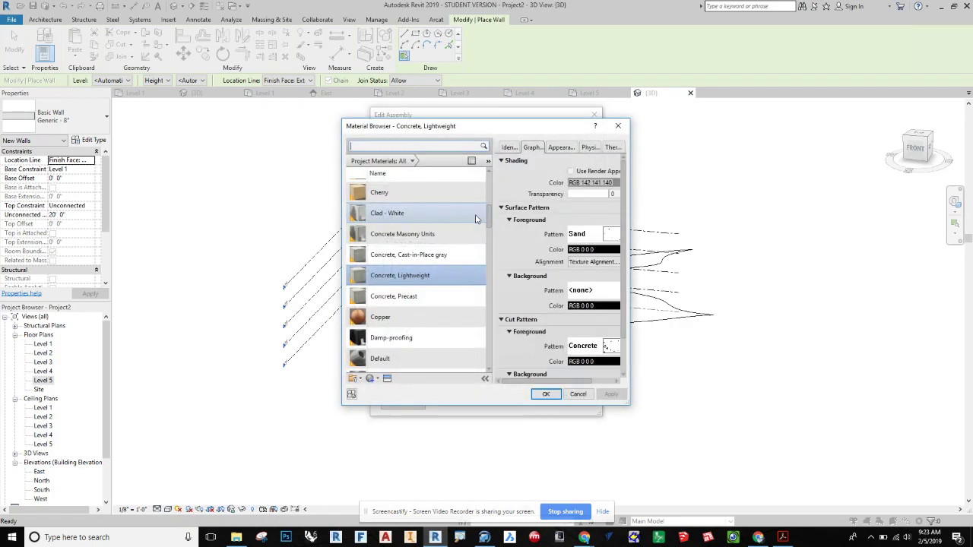
pyautogui.click(546, 394)
pyautogui.click(493, 235)
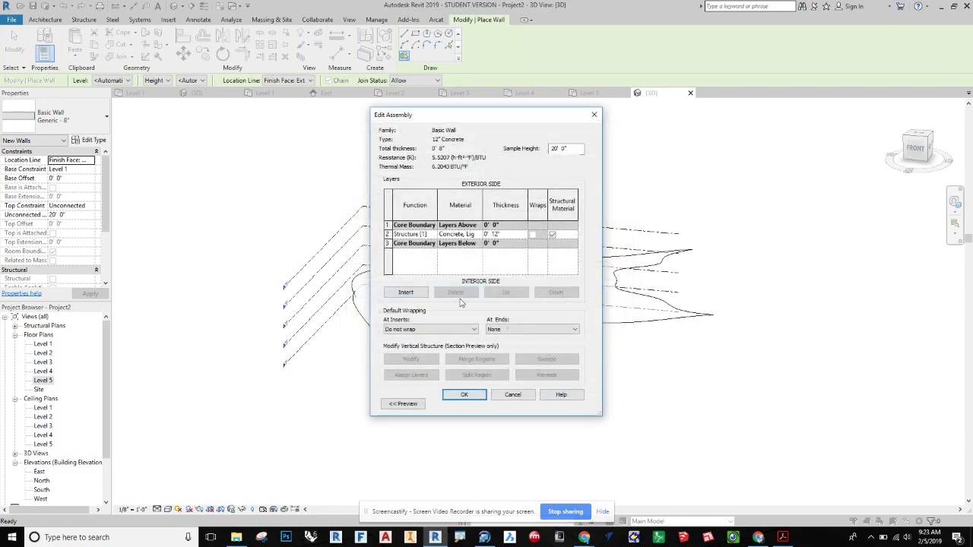
pyautogui.click(456, 390)
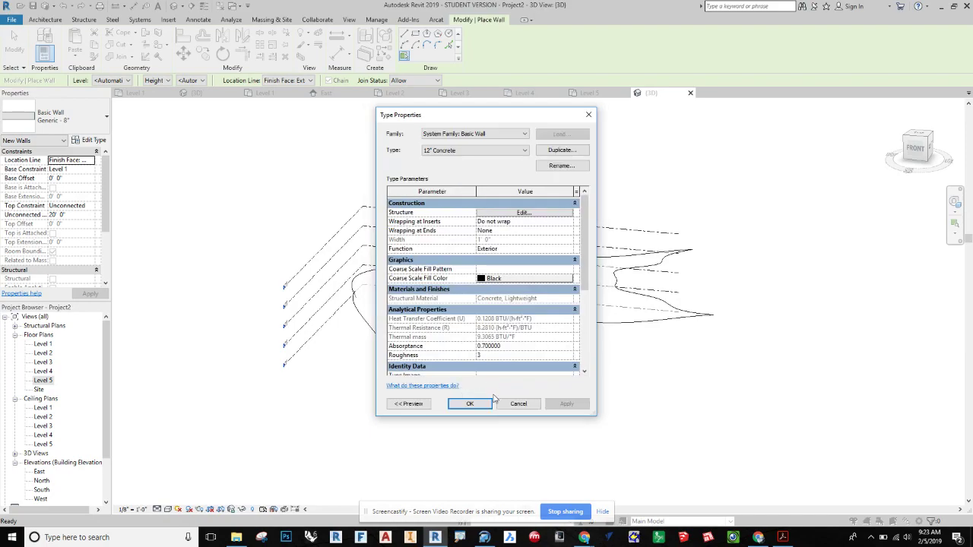
pyautogui.click(469, 404)
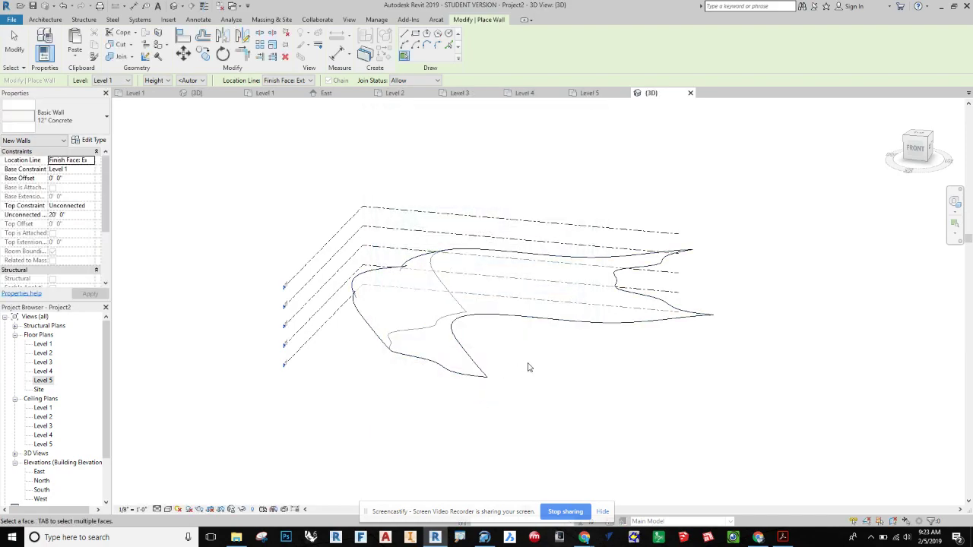
# Step: Apply the 12" Concrete wall to the large curved face of the lofted mass and inspect it from several angles
pyautogui.click(507, 313)
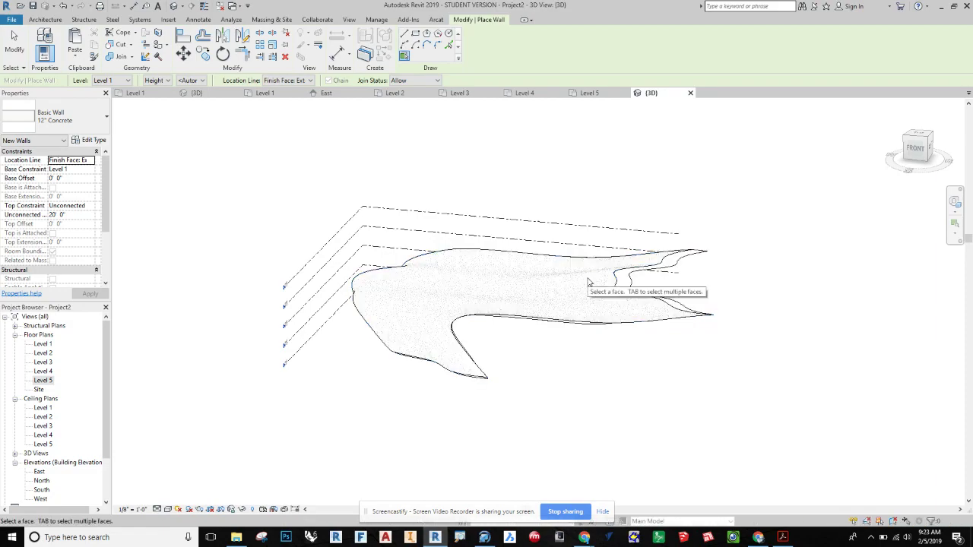
pyautogui.keyDown('shift'); pyautogui.moveTo(648, 415); pyautogui.dragTo(585, 251, button='middle'); pyautogui.keyUp('shift')
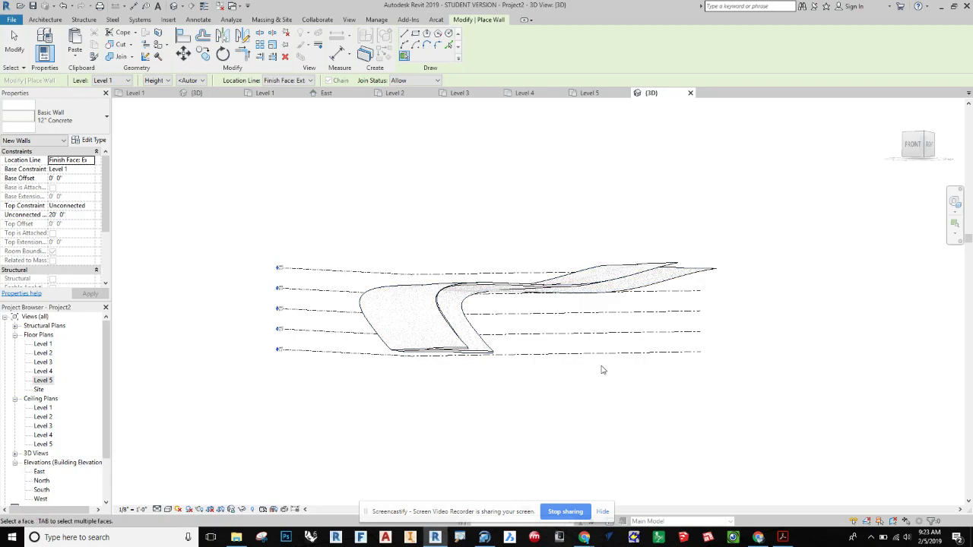
pyautogui.keyDown('shift'); pyautogui.moveTo(602, 369); pyautogui.dragTo(495, 412, button='middle'); pyautogui.keyUp('shift')
pyautogui.scroll(2, 606, 286)
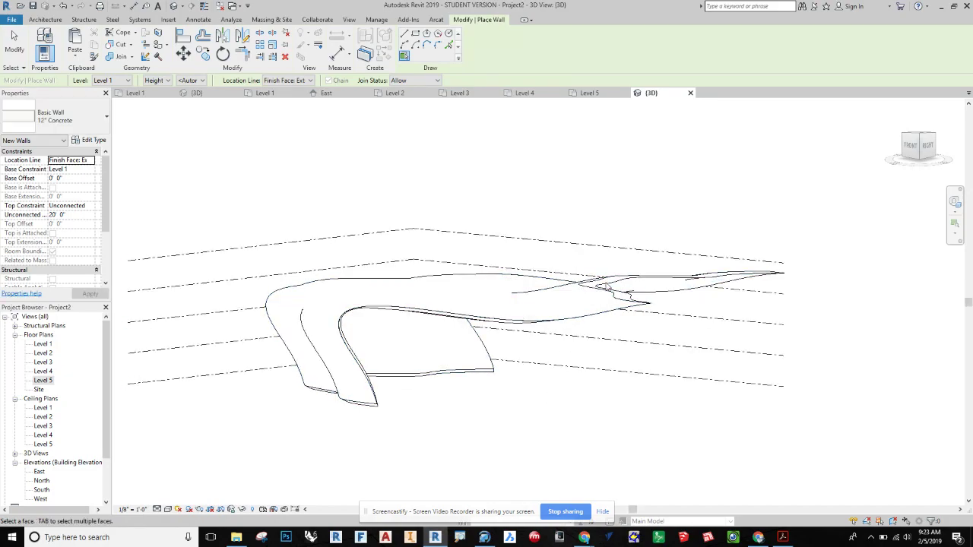
pyautogui.scroll(1, 606, 286)
pyautogui.moveTo(443, 452)
pyautogui.keyDown('shift'); pyautogui.mouseDown(button='middle')
pyautogui.moveTo(500, 419)
pyautogui.moveTo(536, 443)
pyautogui.moveTo(575, 441)
pyautogui.moveTo(530, 441)
pyautogui.moveTo(312, 287)
pyautogui.moveTo(502, 361)
pyautogui.moveTo(506, 384)
pyautogui.moveTo(491, 421)
pyautogui.moveTo(464, 437)
pyautogui.mouseUp(button='middle'); pyautogui.keyUp('shift')
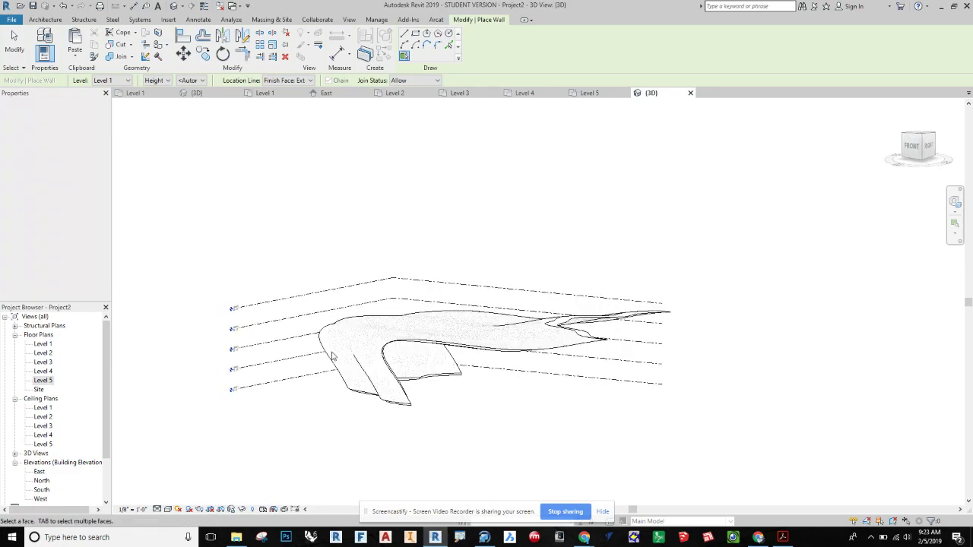
# Step: In the Site floor plan, draw a horizontal building section across the curved wall, slightly below the project's centre
pyautogui.doubleClick(39, 389)
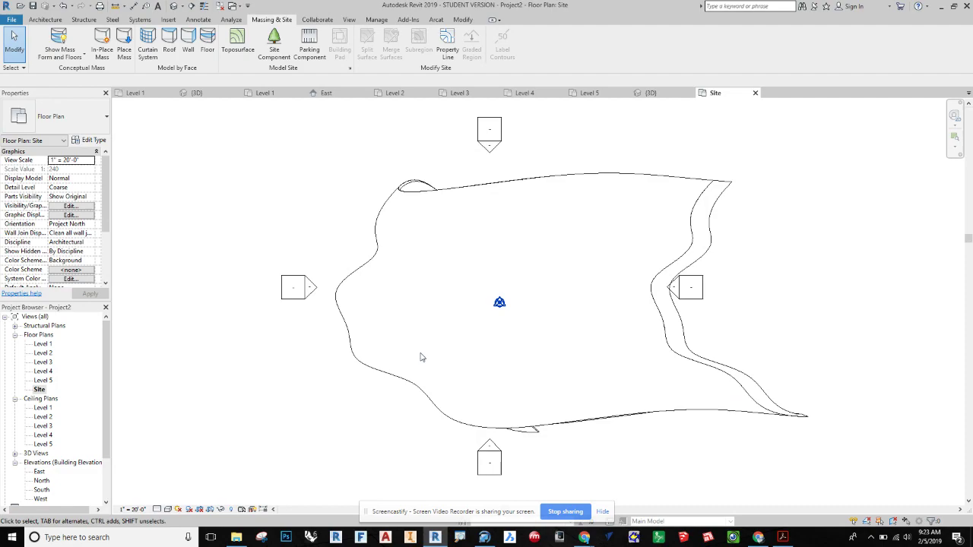
pyautogui.scroll(-2, 422, 357)
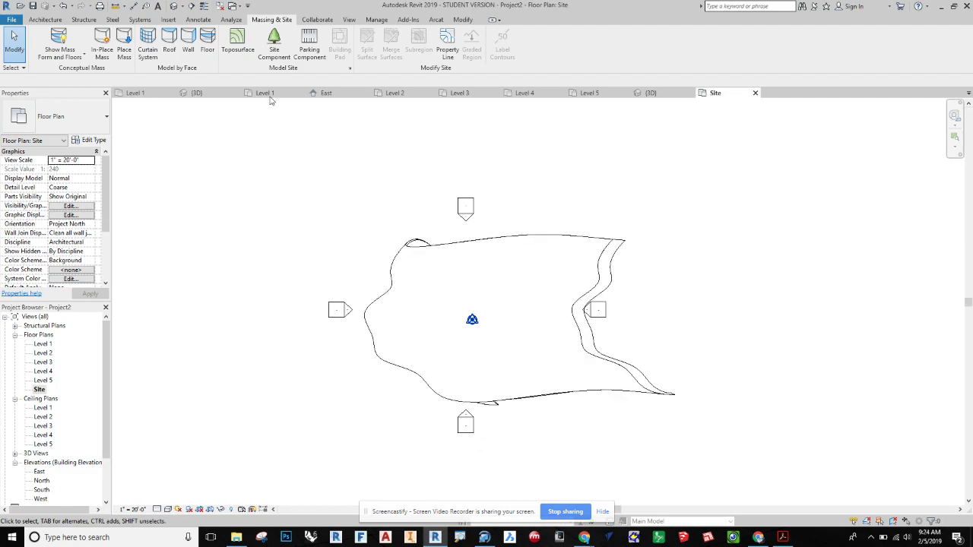
pyautogui.click(347, 22)
pyautogui.click(338, 42)
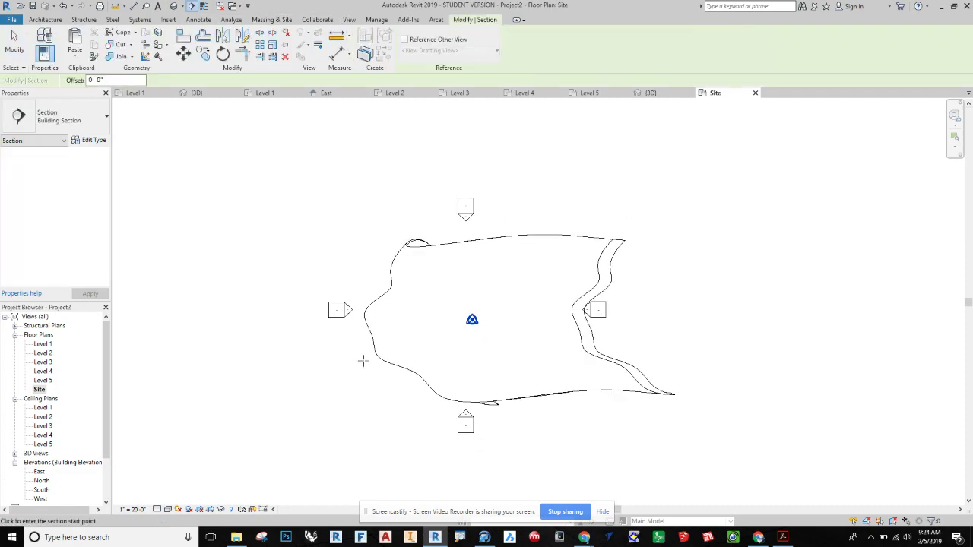
pyautogui.click(323, 348)
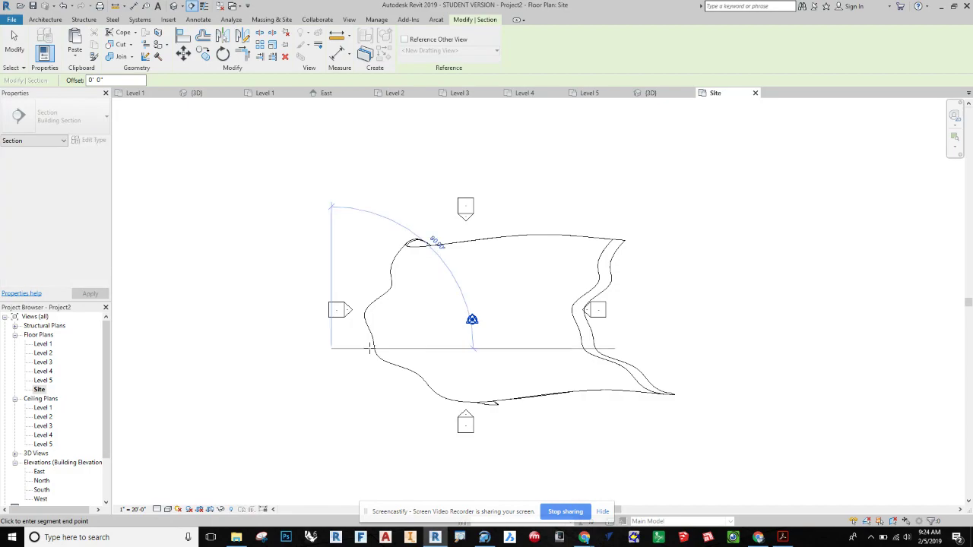
pyautogui.click(641, 348)
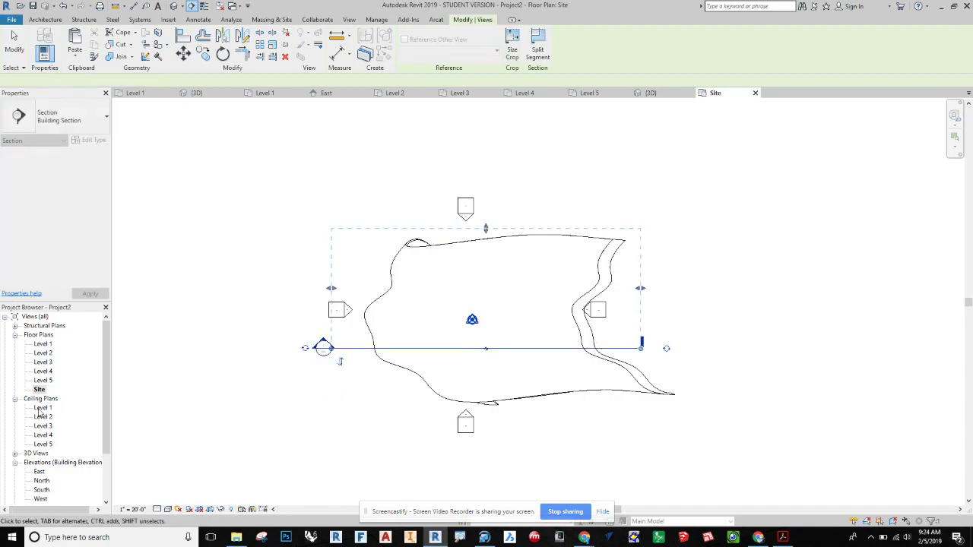
# Step: Open the Section 1 building section view and select its crop region
pyautogui.scroll(-2, 50, 445)
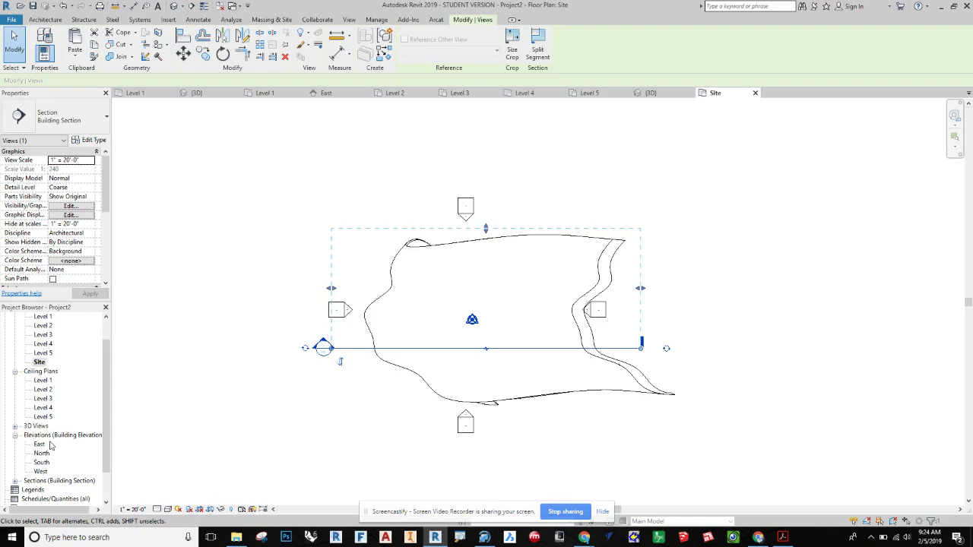
pyautogui.click(15, 463)
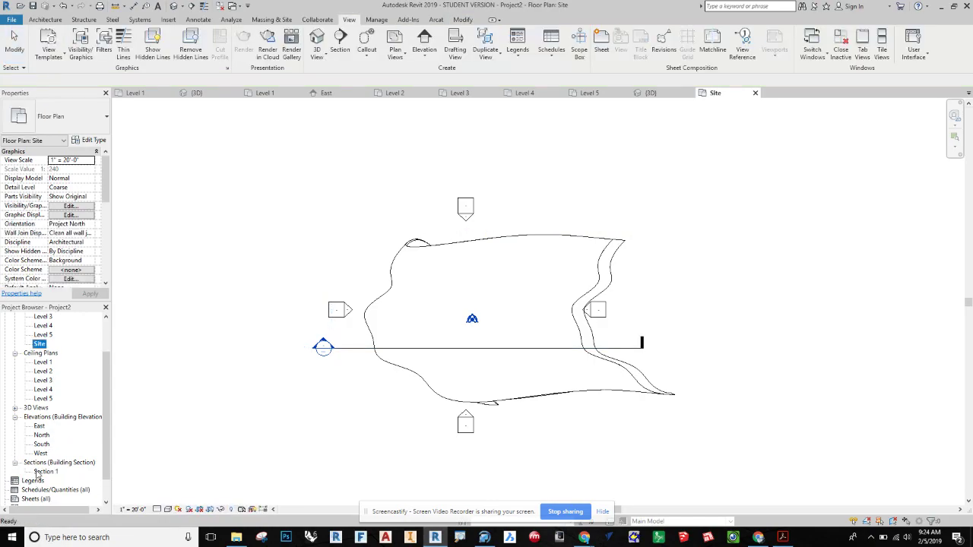
pyautogui.click(39, 472)
pyautogui.doubleClick(46, 472)
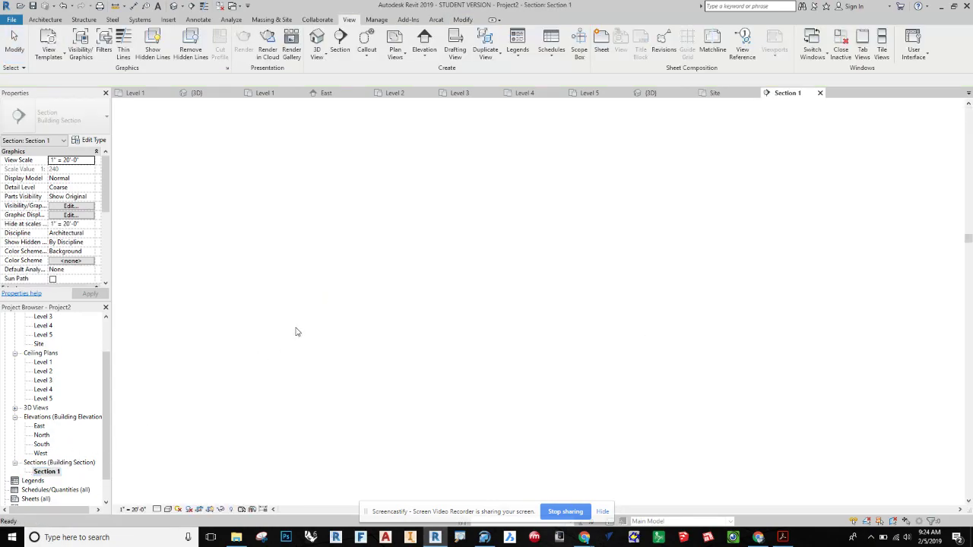
pyautogui.click(413, 314)
pyautogui.scroll(-1, 413, 314)
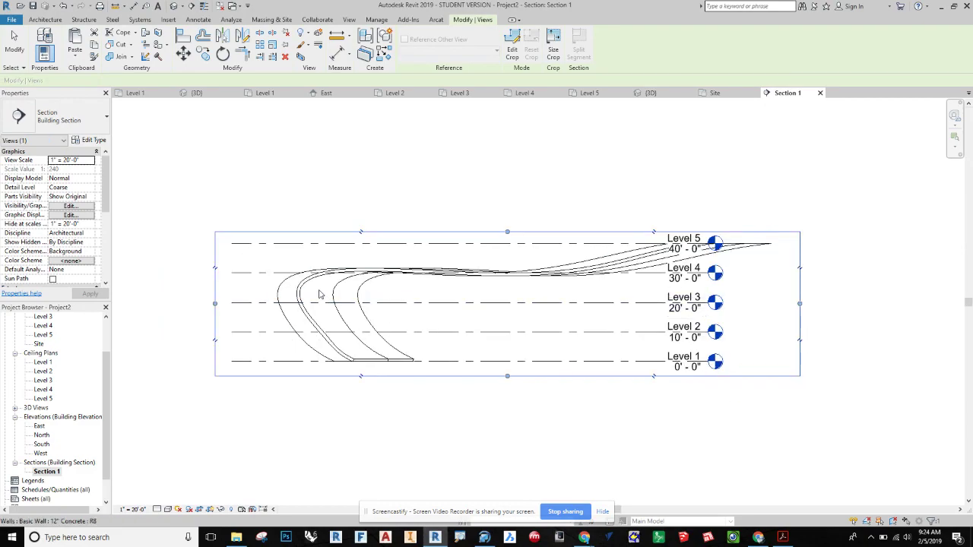
# Step: Hide the levels category in the section view and examine the cut wall up close
pyautogui.click(265, 244)
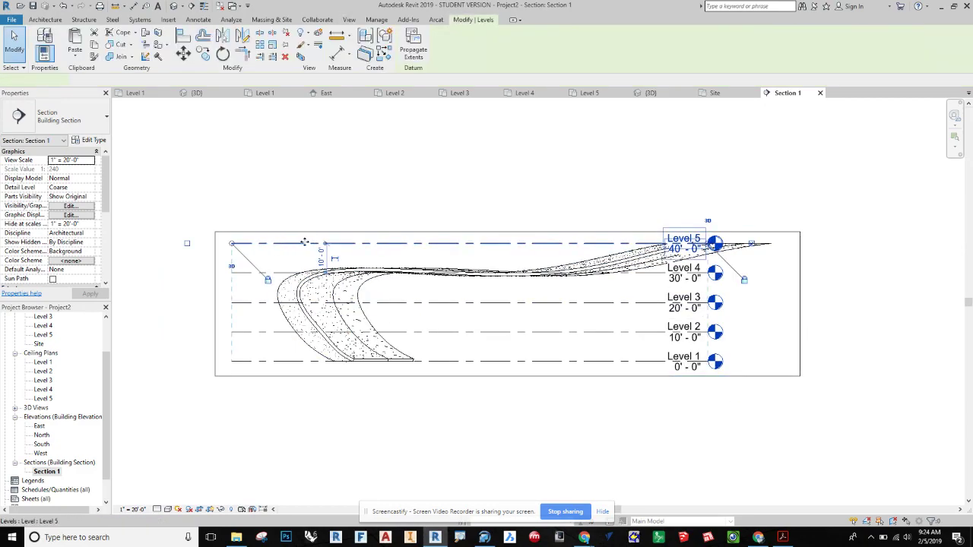
pyautogui.rightClick(287, 244)
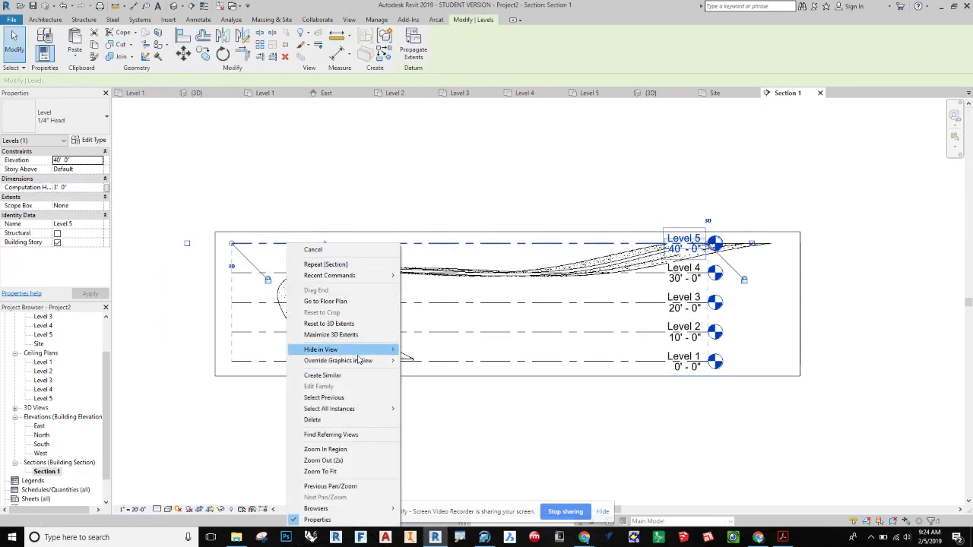
pyautogui.moveTo(367, 353)
pyautogui.click(411, 360)
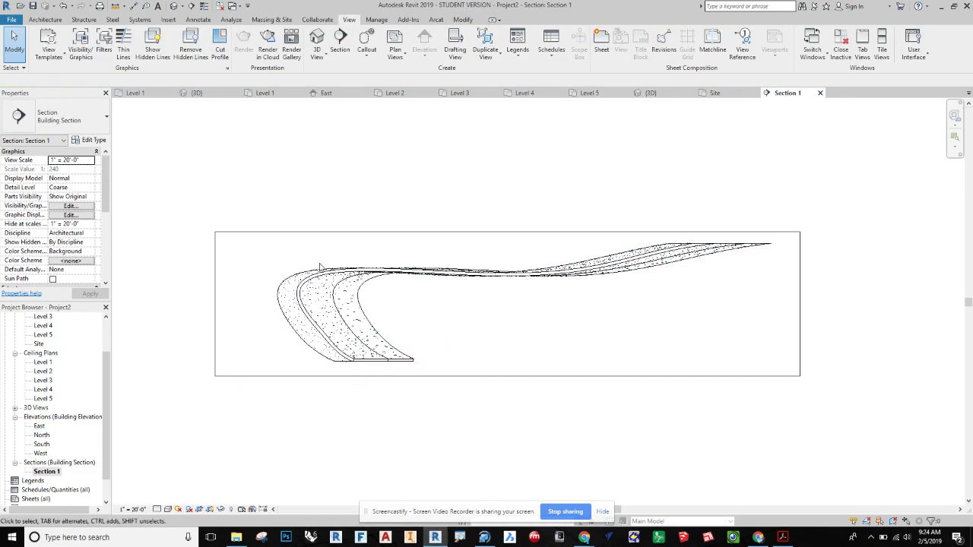
pyautogui.scroll(3, 495, 285)
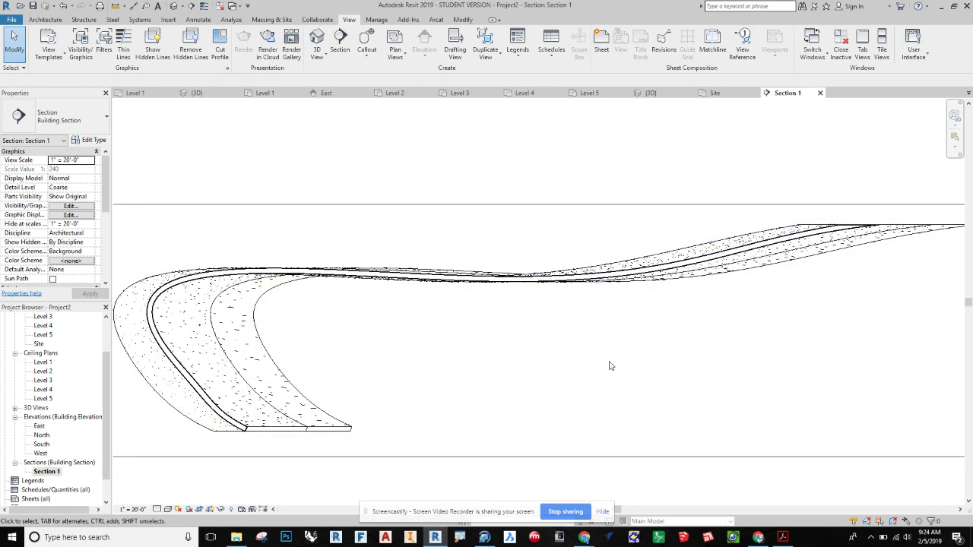
pyautogui.scroll(-3, 621, 370)
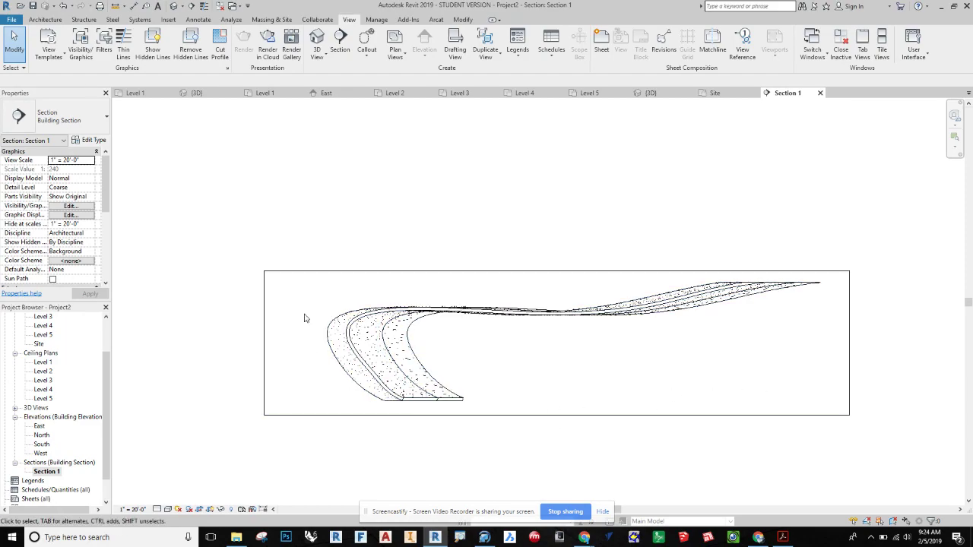
# Step: Turn on the sun path in the section using the specified project location, date and time, and switch on shadows
pyautogui.click(182, 510)
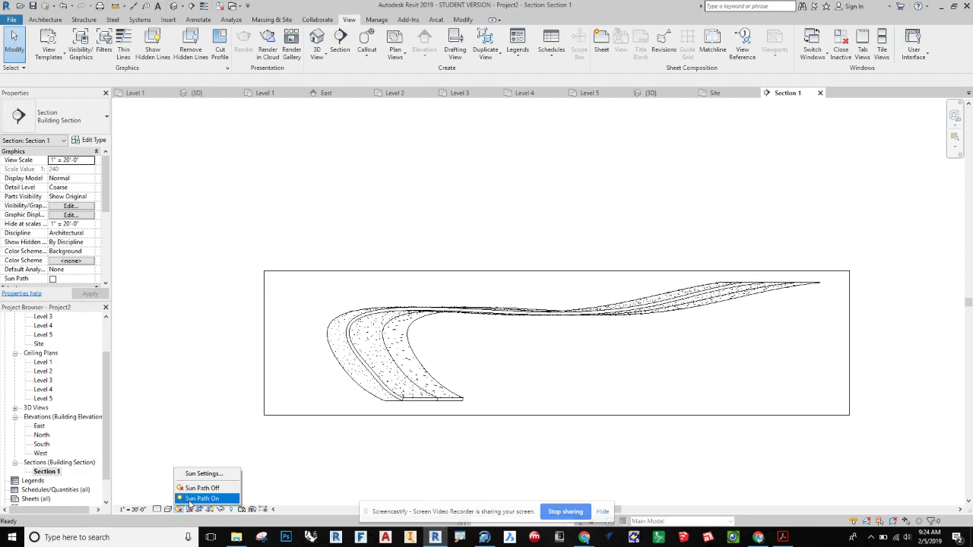
pyautogui.click(193, 499)
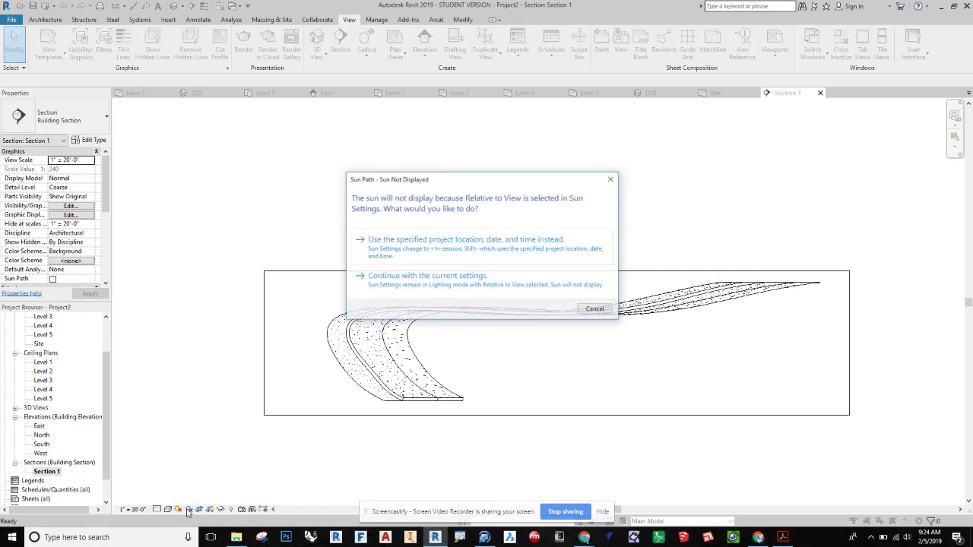
pyautogui.click(490, 245)
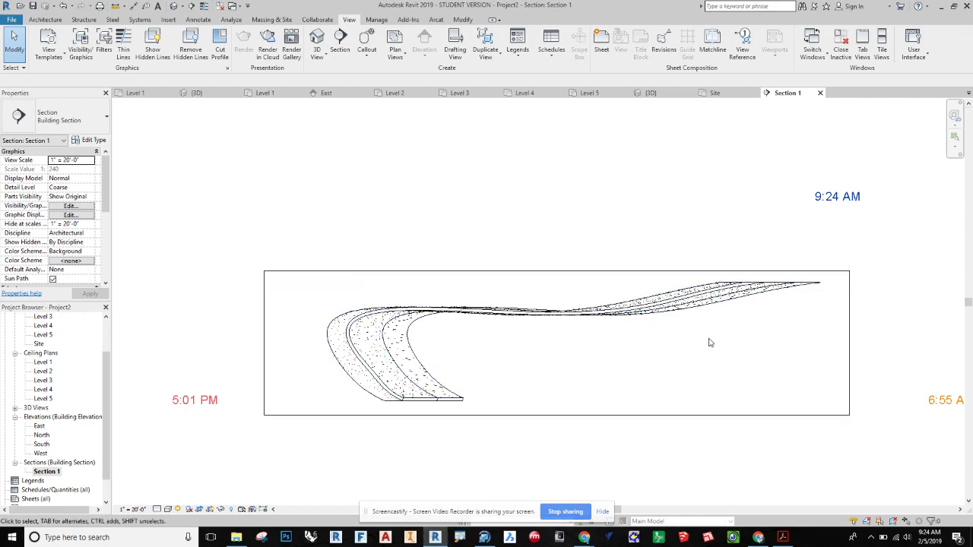
pyautogui.click(188, 510)
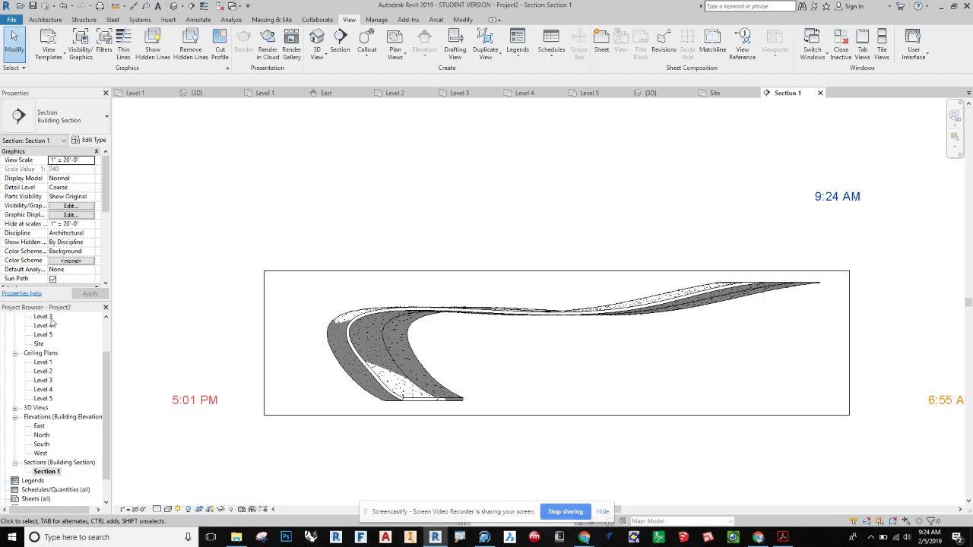
# Step: Go to the default 3D view, select all five levels and hide their category there
pyautogui.scroll(2, 47, 323)
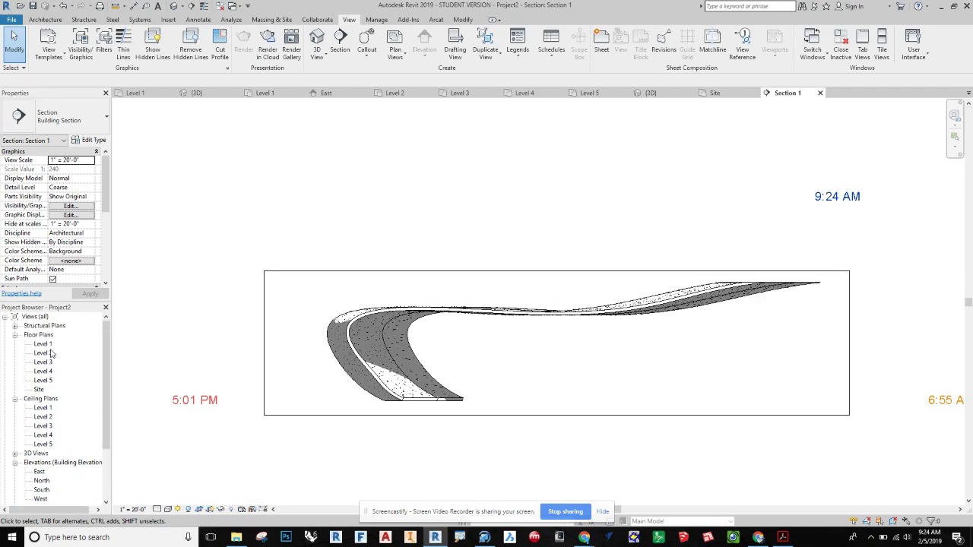
pyautogui.click(174, 6)
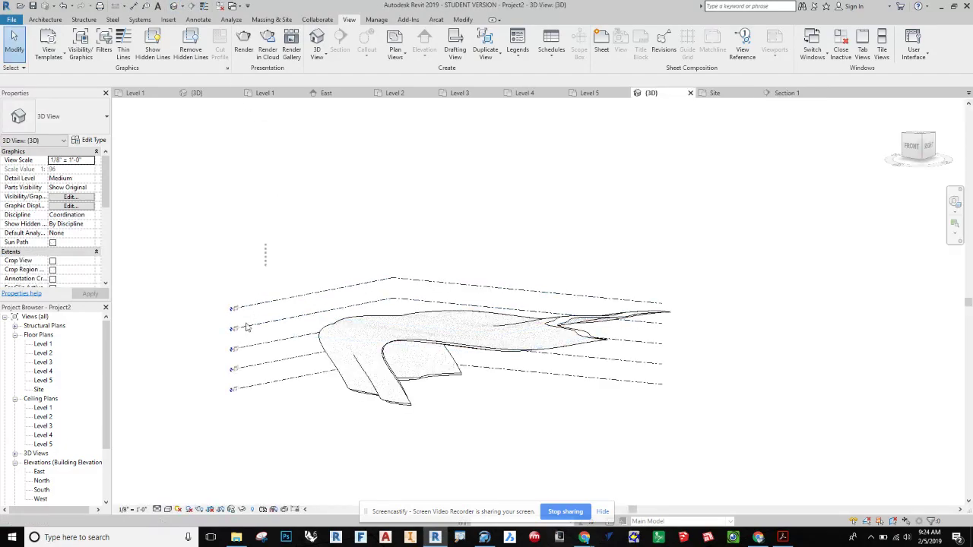
pyautogui.moveTo(266, 243); pyautogui.dragTo(245, 399)
pyautogui.rightClick(280, 327)
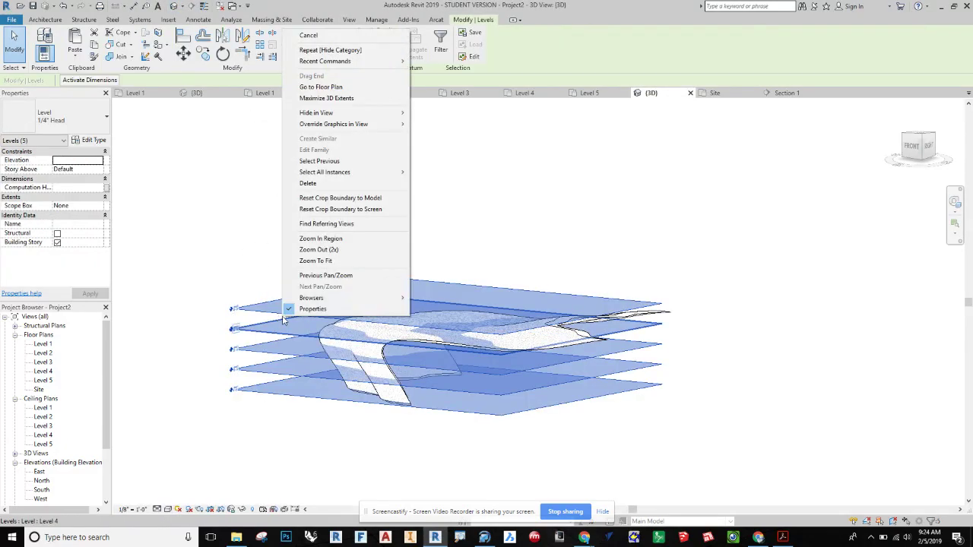
pyautogui.moveTo(367, 112)
pyautogui.click(429, 123)
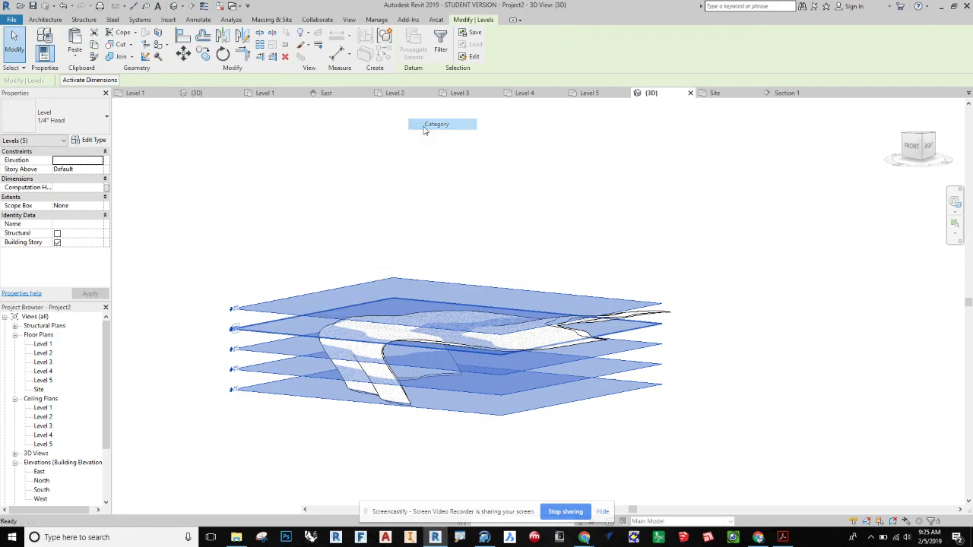